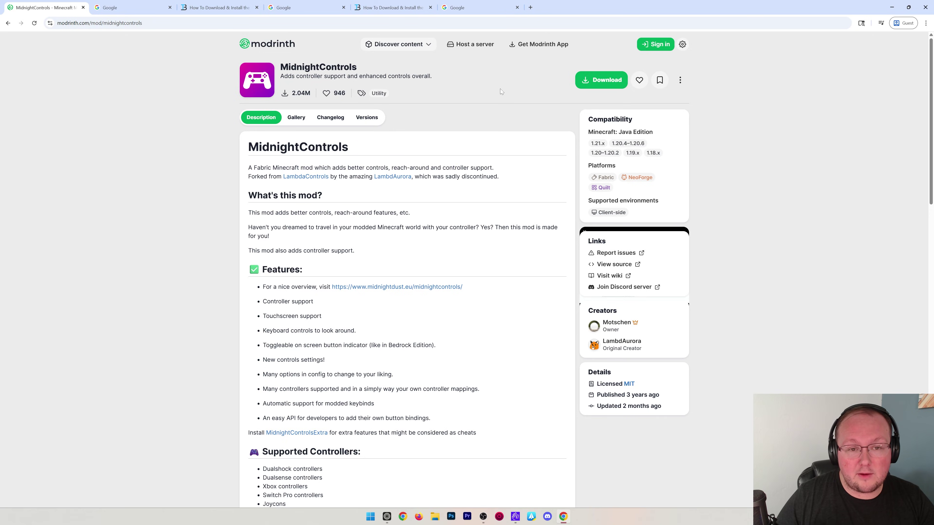
Search Google for "MidnightControls download" and open the mod's Modrinth page
{"action": "left_click", "coordinate": [125, 8]}
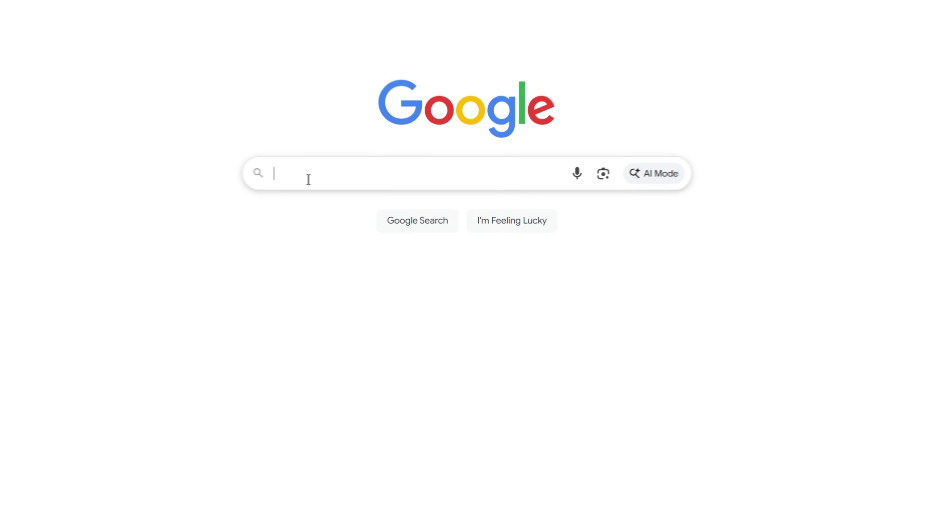
{"action": "type", "text": "MidnightControls download"}
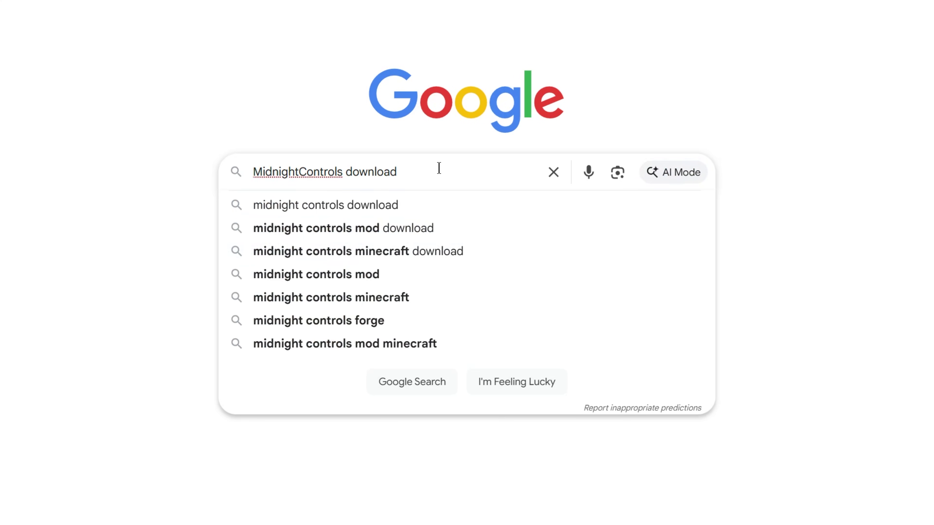
{"action": "key", "text": "Return"}
{"action": "left_click", "coordinate": [330, 136]}
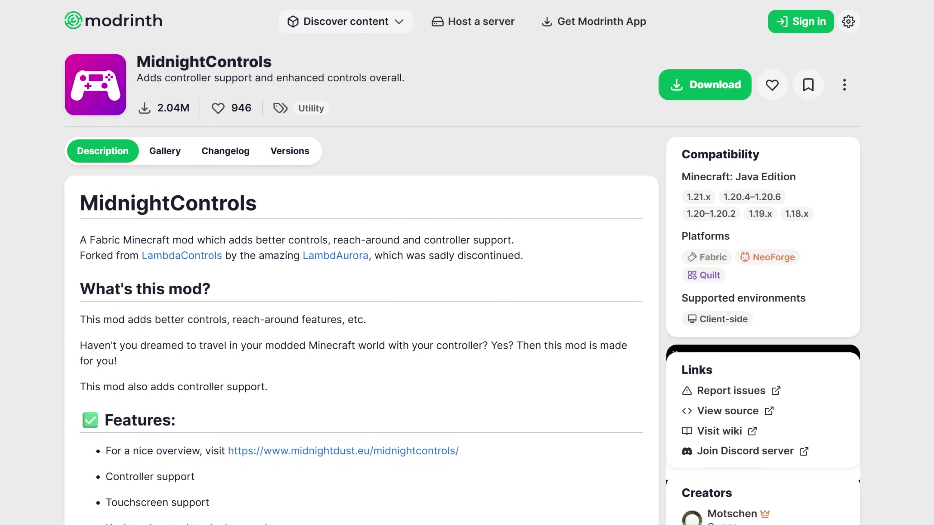
Filter the MidnightControls versions to the Fabric platform and download the 1.11.1-fabric file
{"action": "left_click", "coordinate": [289, 154]}
{"action": "left_click", "coordinate": [110, 186]}
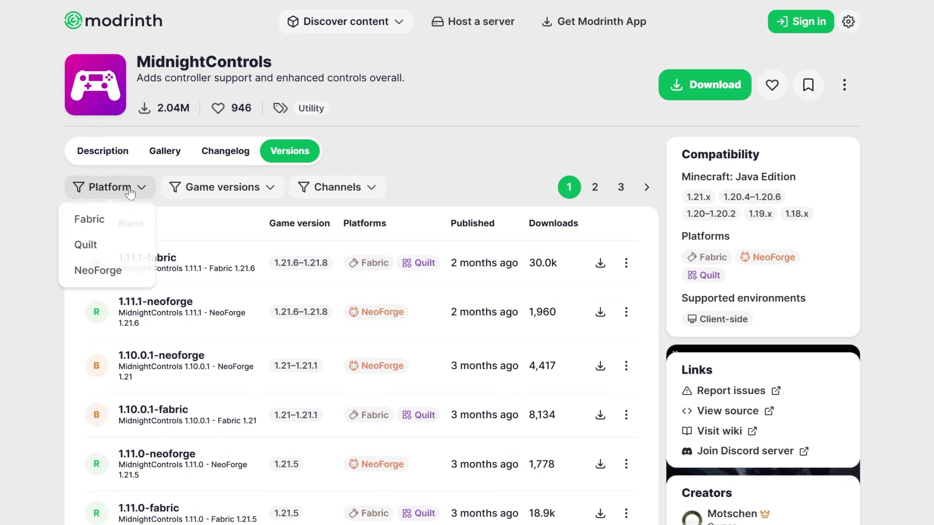
{"action": "left_click", "coordinate": [99, 219]}
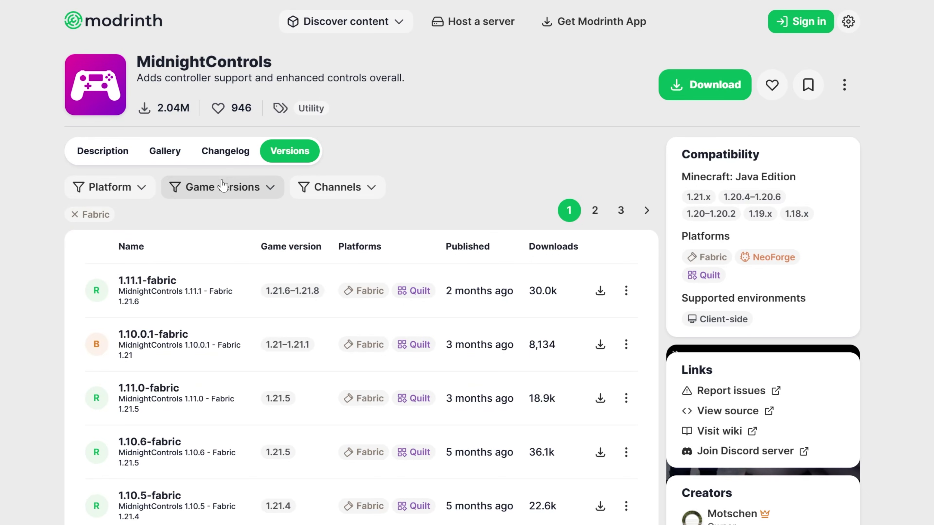
{"action": "left_click", "coordinate": [201, 187]}
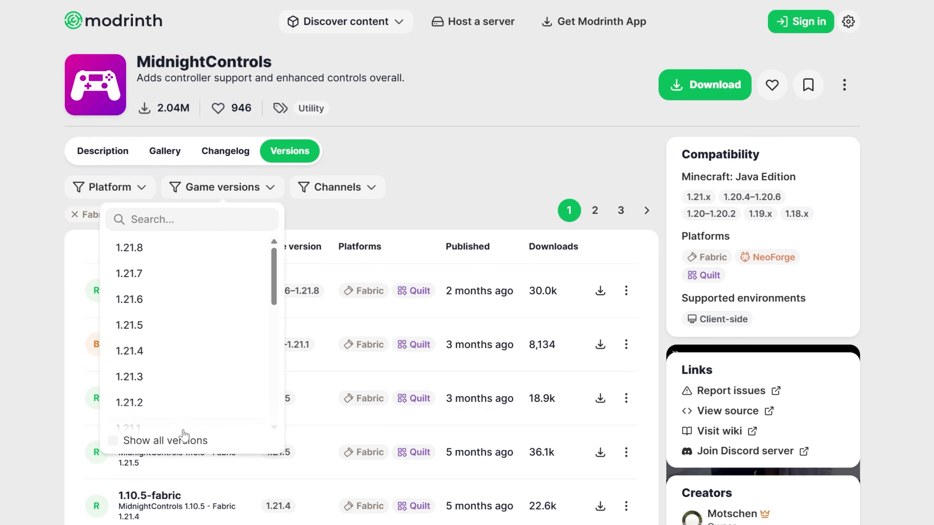
{"action": "left_click", "coordinate": [407, 166]}
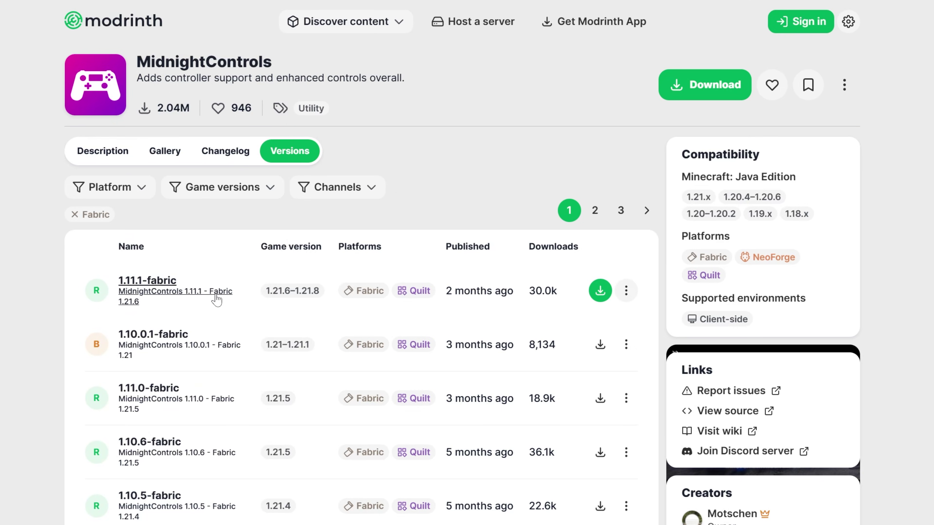
{"action": "left_click", "coordinate": [600, 291]}
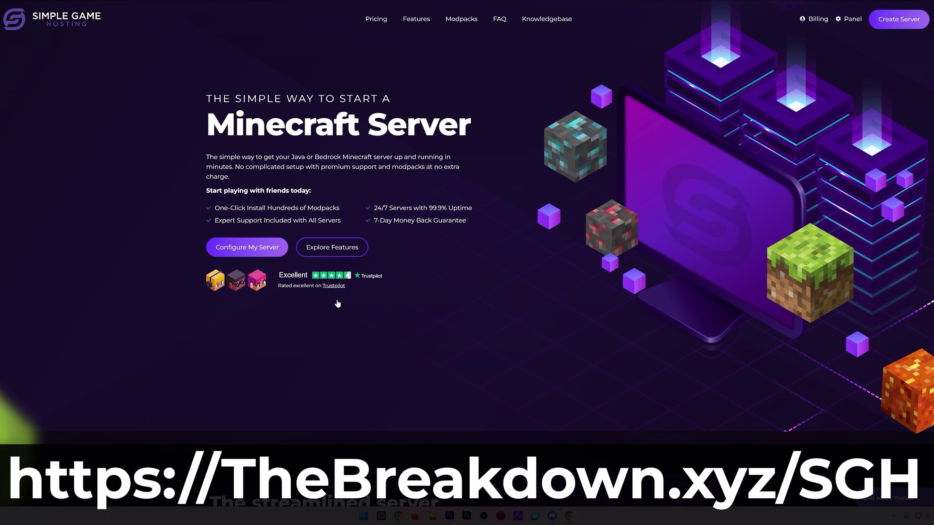
Look over the Simple Game Hosting site and browse its modpack installer's different modpack sources, including FTB
{"action": "scroll", "coordinate": [335, 281], "scroll_direction": "down", "scroll_amount": 8}
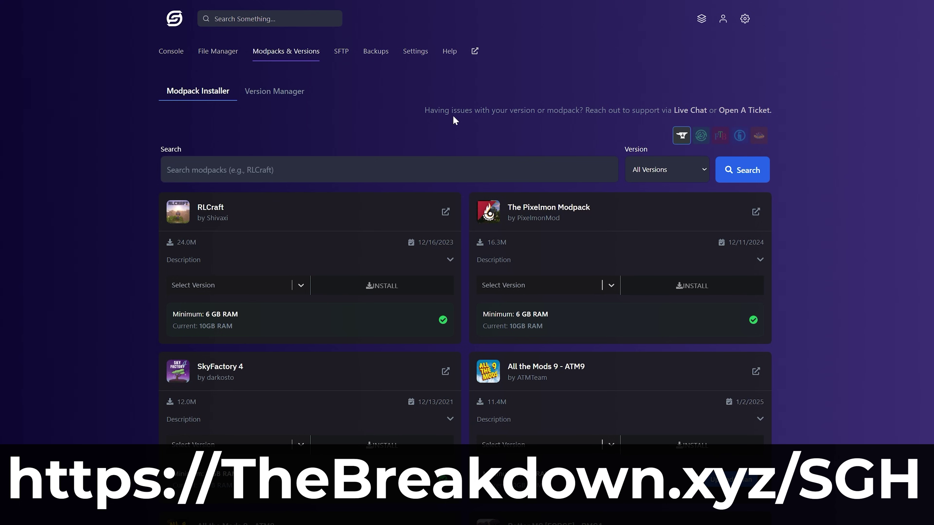
{"action": "left_click", "coordinate": [695, 137]}
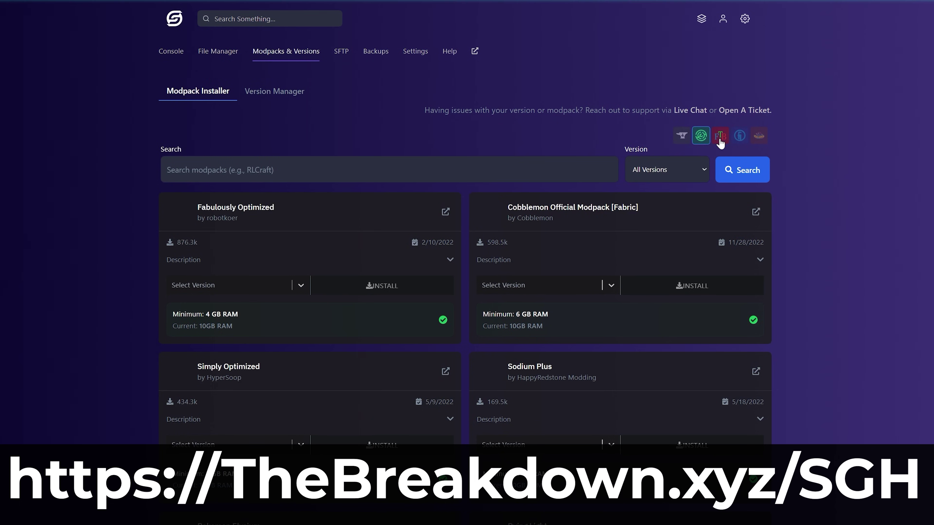
{"action": "left_click", "coordinate": [719, 138]}
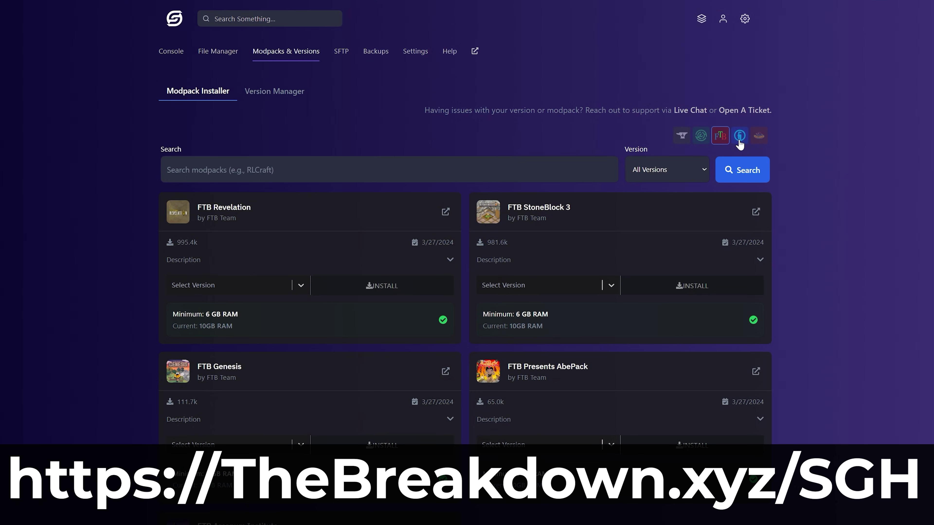
{"action": "left_click", "coordinate": [739, 142]}
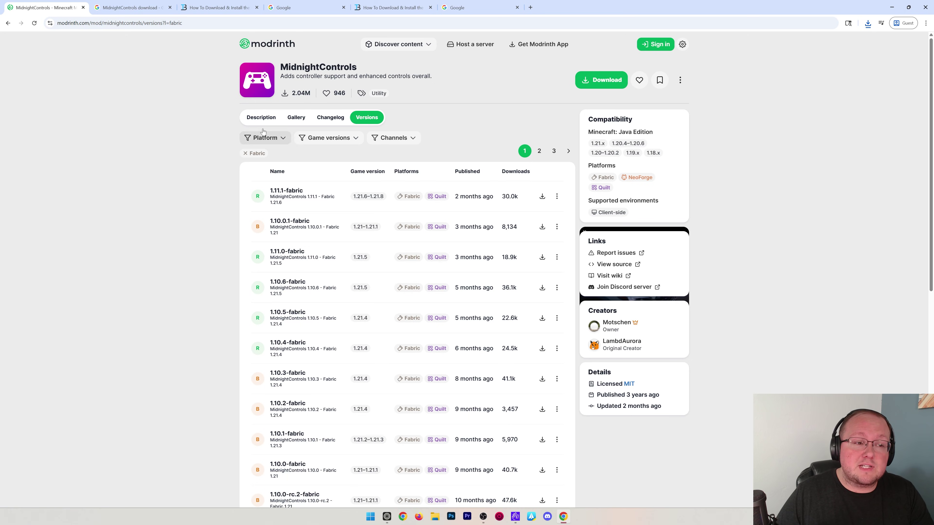
Go to The Breakdown's FabricAPI article and follow its download link
{"action": "left_click", "coordinate": [200, 7]}
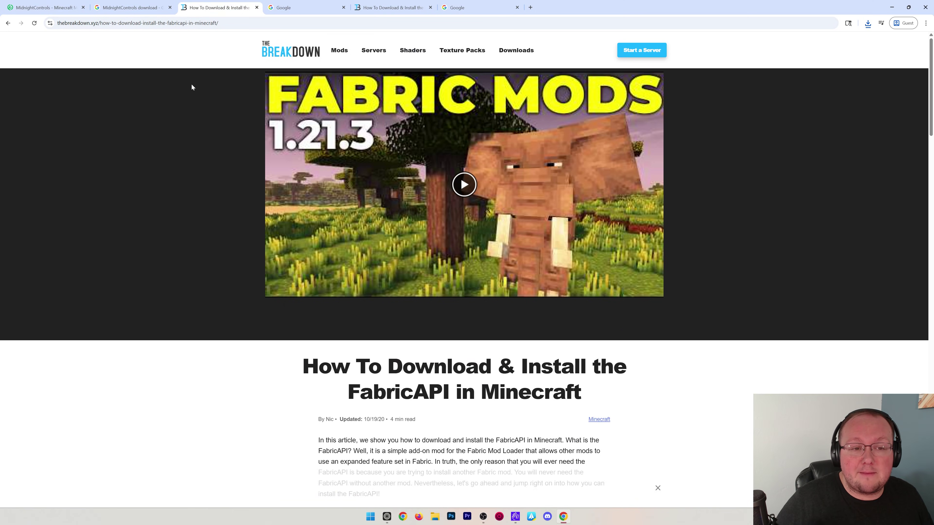
{"action": "scroll", "coordinate": [185, 125], "scroll_direction": "down", "scroll_amount": 8}
{"action": "left_click", "coordinate": [464, 227]}
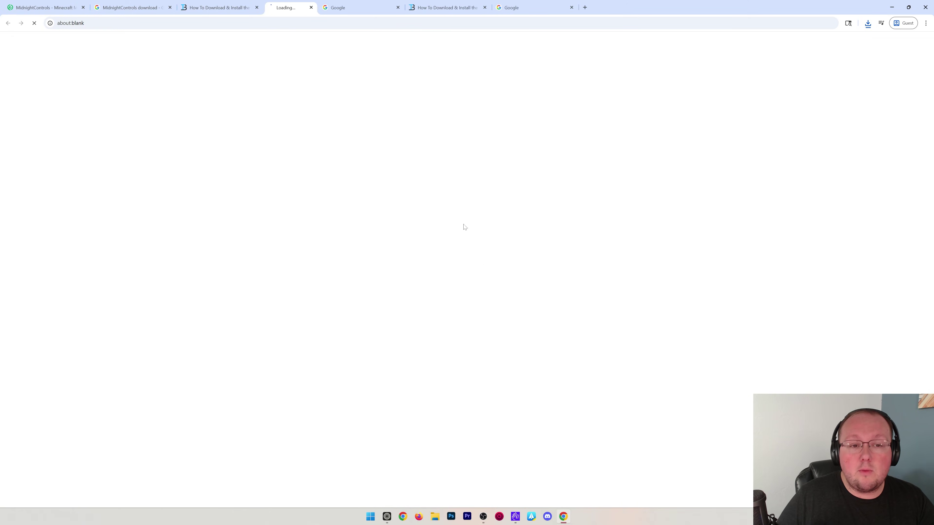
Search Google for "fabric api" and open the mod's CurseForge page
{"action": "left_click", "coordinate": [353, 7]}
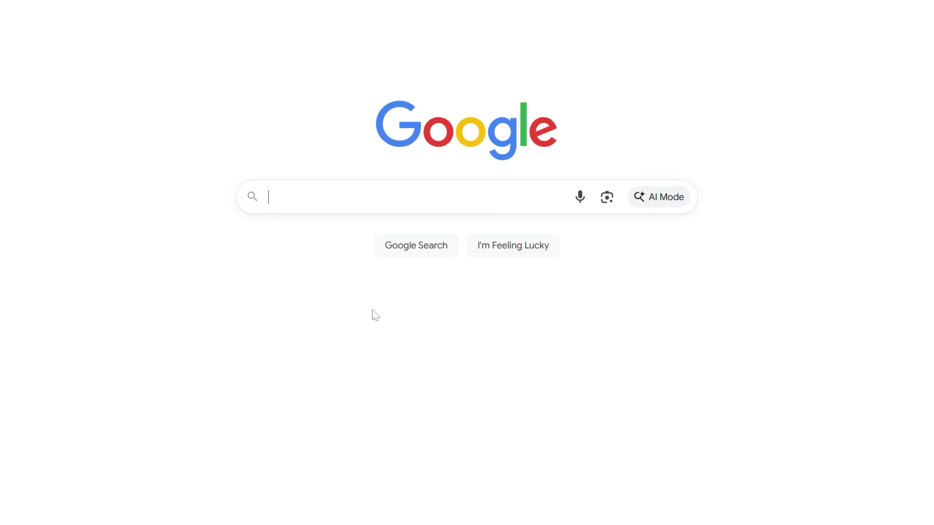
{"action": "type", "text": "fabric ap"}
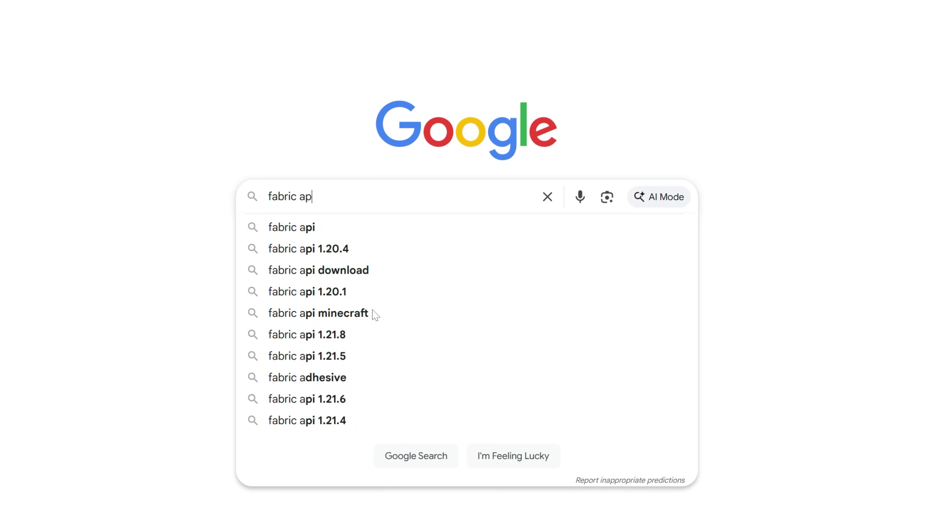
{"action": "type", "text": "i"}
{"action": "key", "text": "Return"}
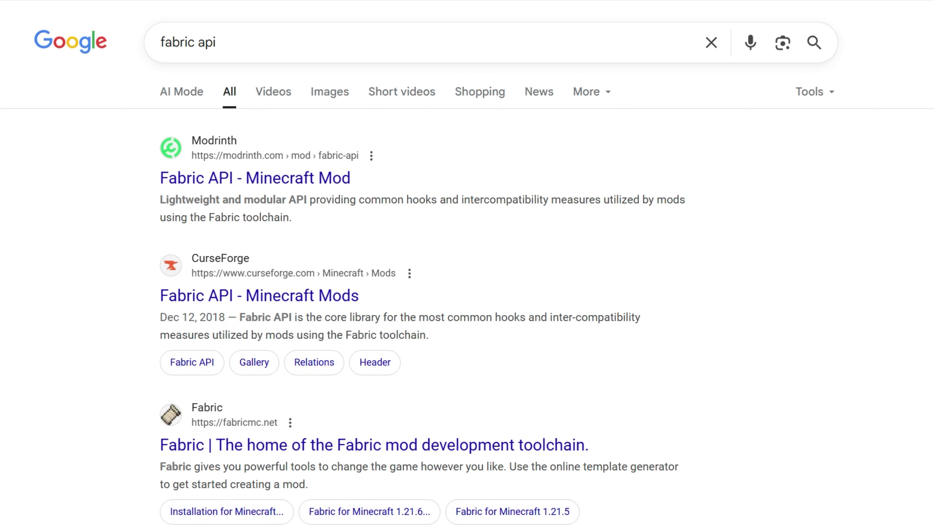
{"action": "left_click", "coordinate": [341, 305]}
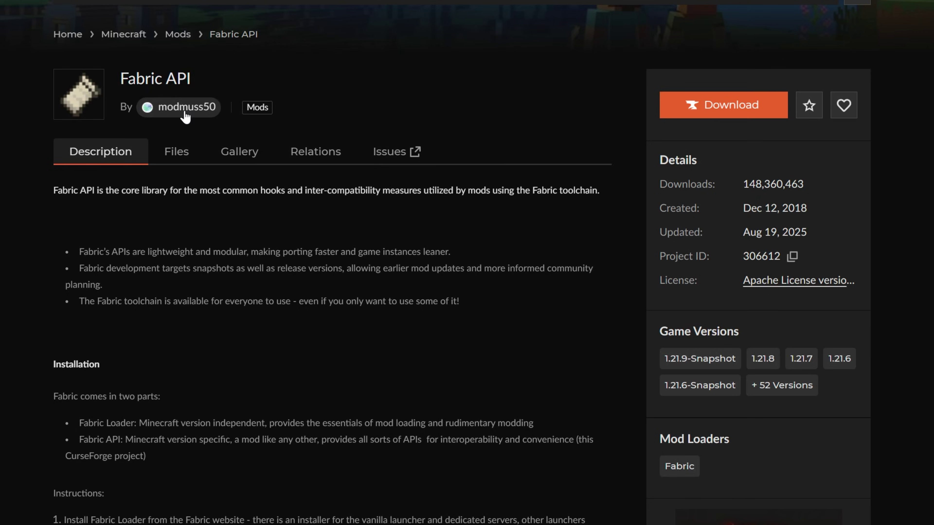
Filter the Fabric API files to game version 1.21.8 and download Fabric API 0.132.0+1.21.8
{"action": "left_click", "coordinate": [174, 166]}
{"action": "scroll", "coordinate": [209, 255], "scroll_direction": "down", "scroll_amount": 2}
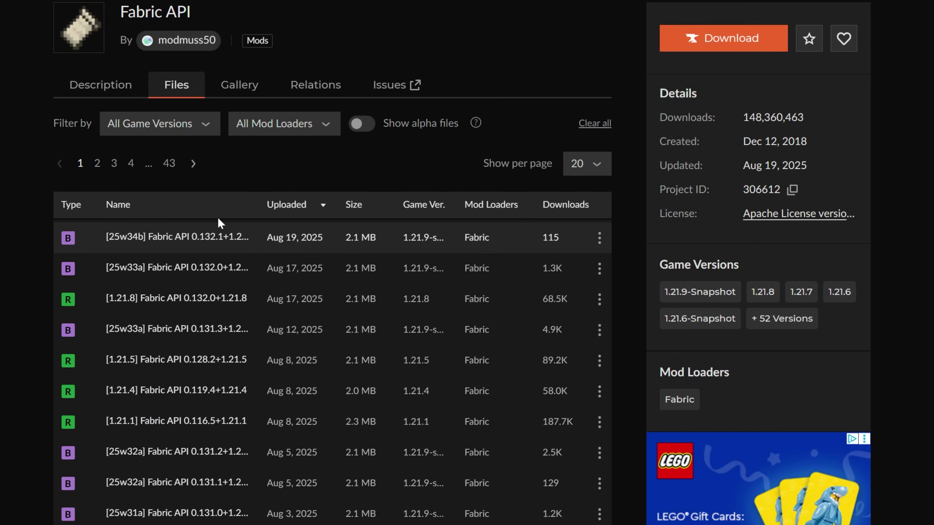
{"action": "left_click", "coordinate": [202, 123]}
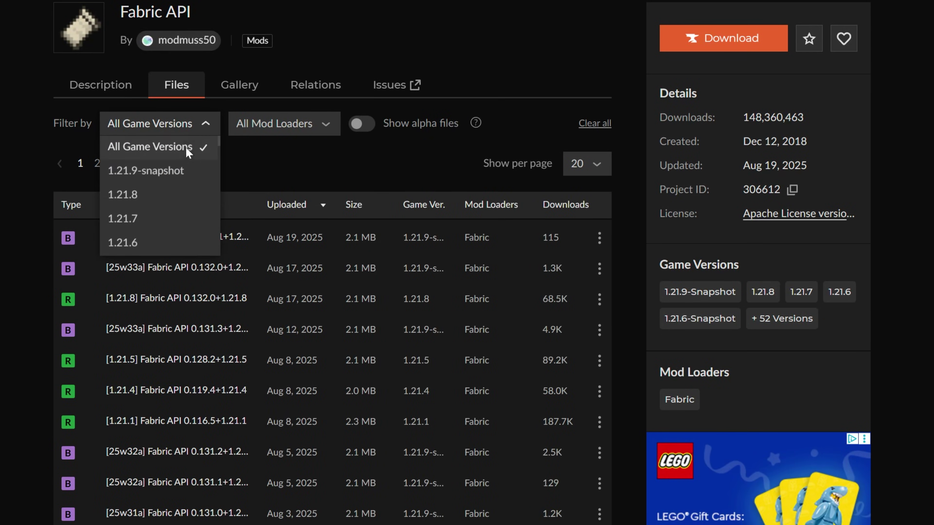
{"action": "left_click", "coordinate": [167, 192]}
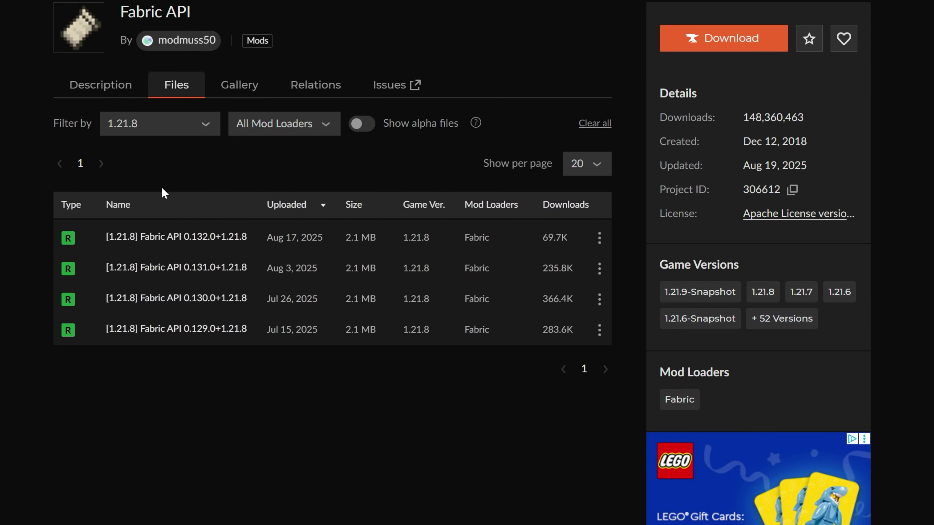
{"action": "left_click", "coordinate": [599, 239]}
{"action": "left_click", "coordinate": [625, 299]}
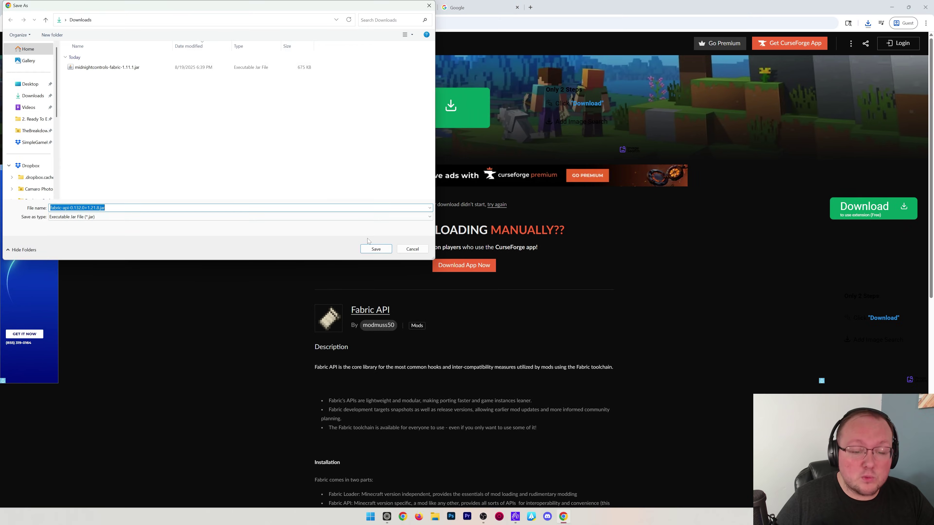
{"action": "left_click", "coordinate": [367, 243]}
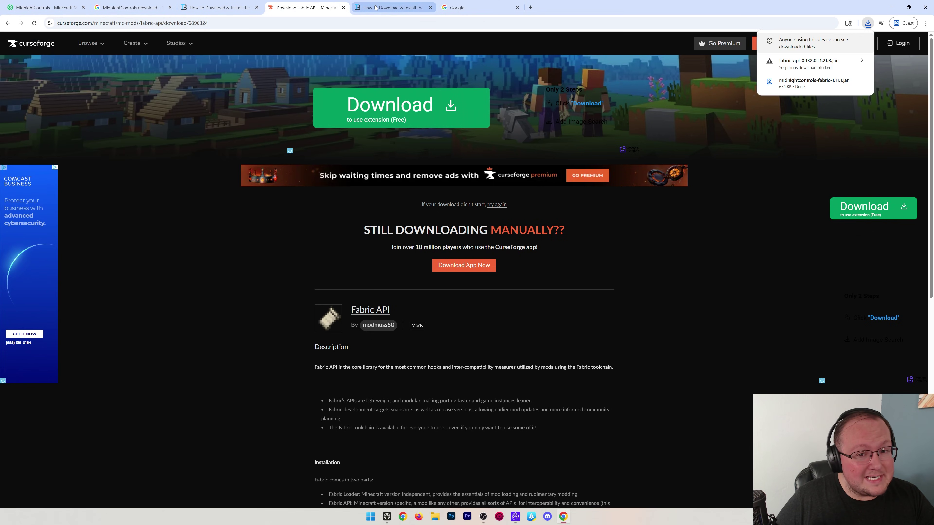
Go to The Breakdown's Fabric Mod Loader article and follow its Fabric download link
{"action": "key", "text": "ctrl+Tab"}
{"action": "scroll", "coordinate": [446, 235], "scroll_direction": "down", "scroll_amount": 6}
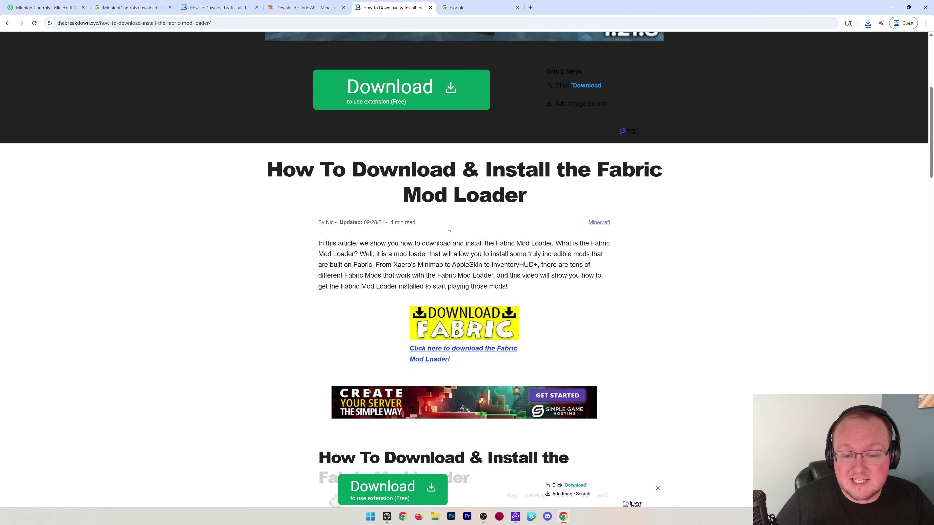
{"action": "scroll", "coordinate": [328, 184], "scroll_direction": "down", "scroll_amount": 1}
{"action": "left_click", "coordinate": [465, 285]}
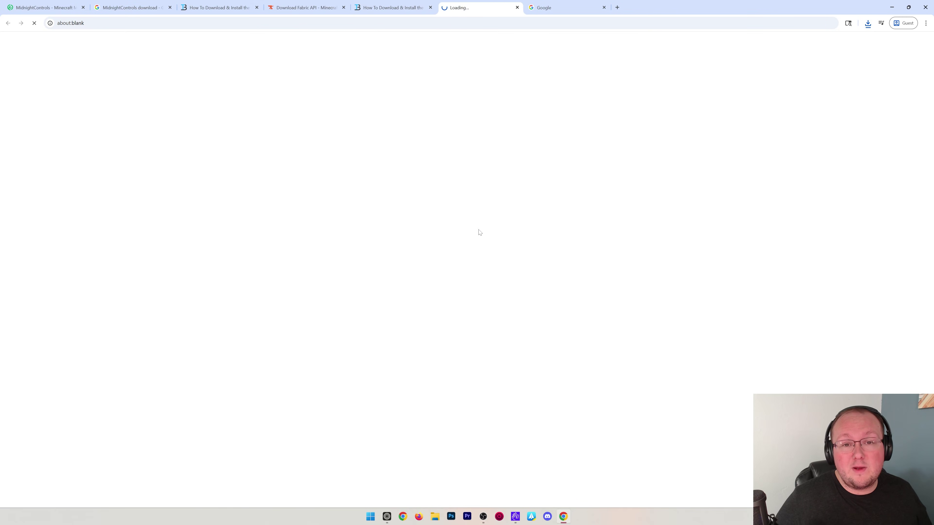
Search Google for "download fabric minecraft" and open the official Fabric website
{"action": "left_click", "coordinate": [545, 9]}
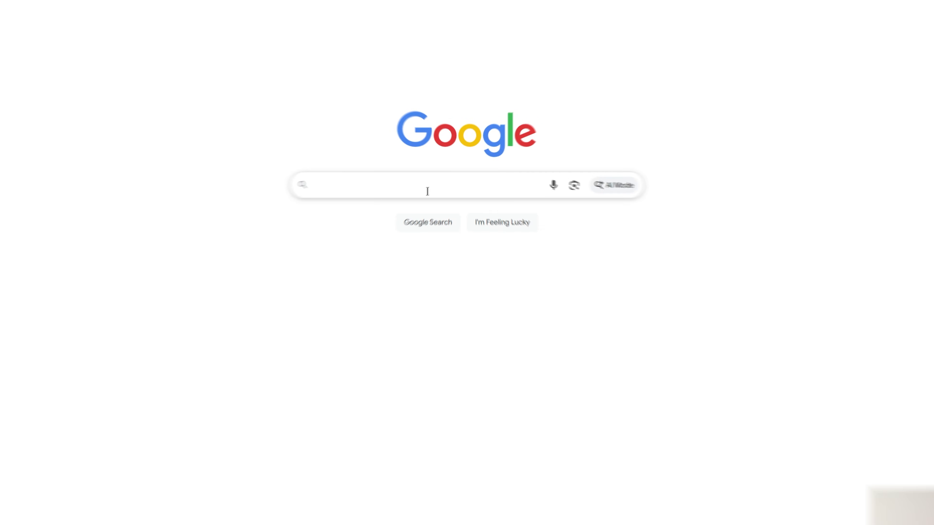
{"action": "type", "text": "download fabric minecra"}
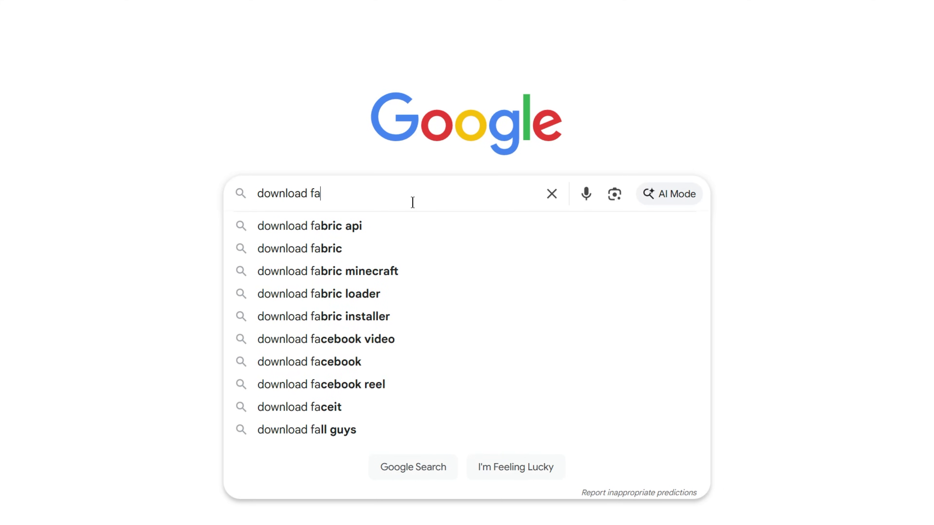
{"action": "type", "text": "ft"}
{"action": "key", "text": "Return"}
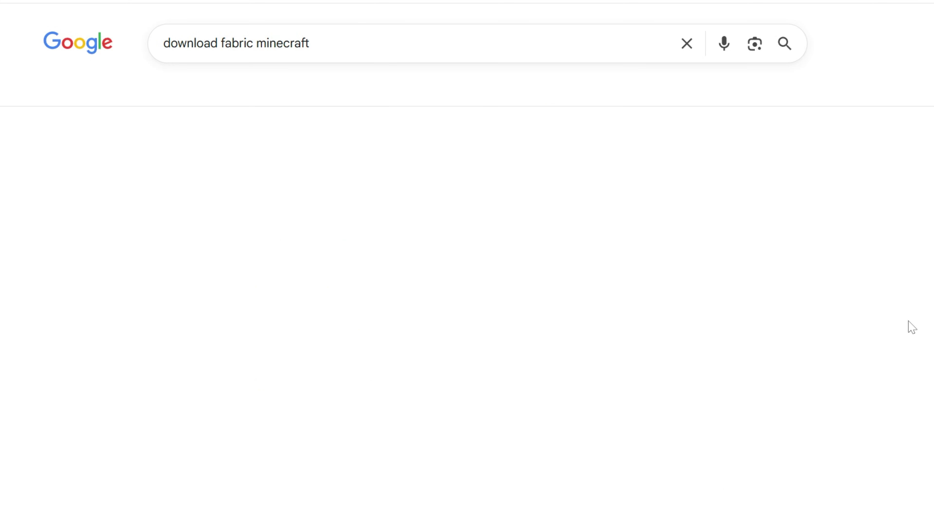
{"action": "left_click", "coordinate": [316, 182]}
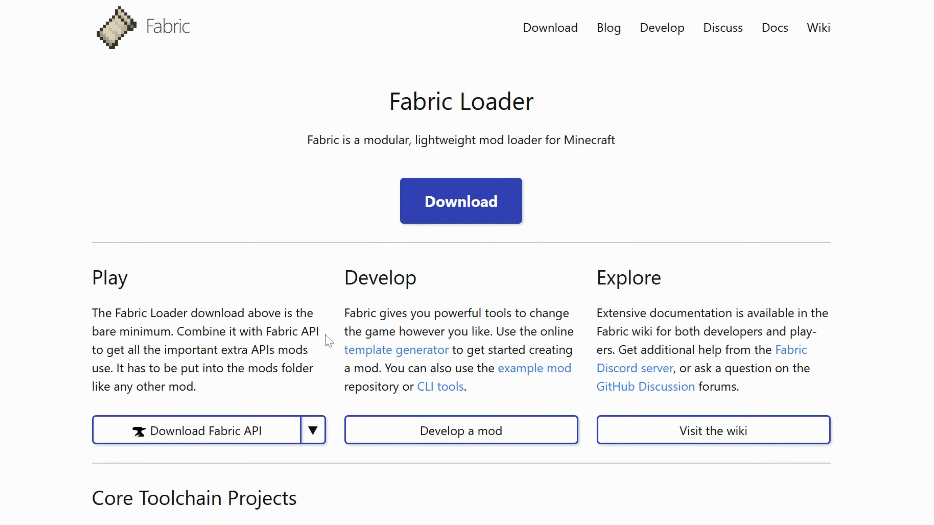
Download the Windows Fabric installer and save it as fabric-installer-1.1.0.exe in Downloads
{"action": "left_click", "coordinate": [453, 187]}
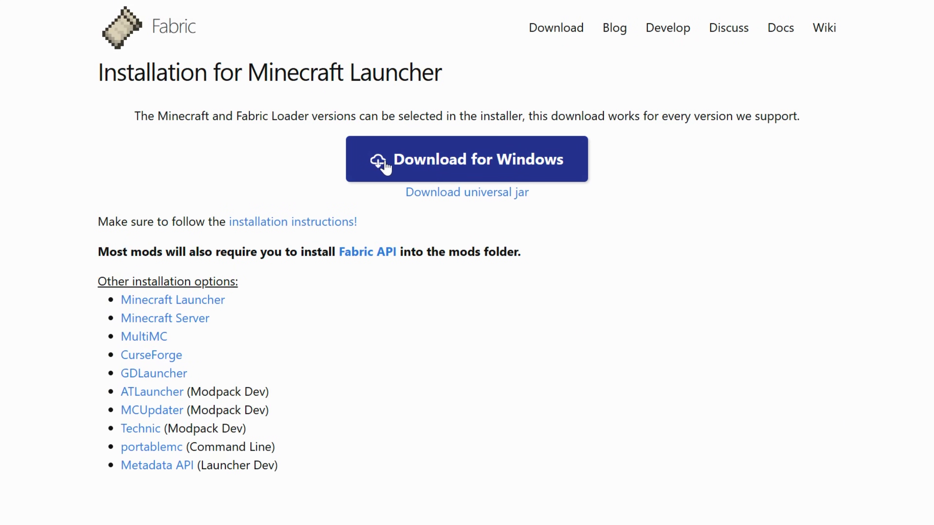
{"action": "left_click", "coordinate": [384, 165]}
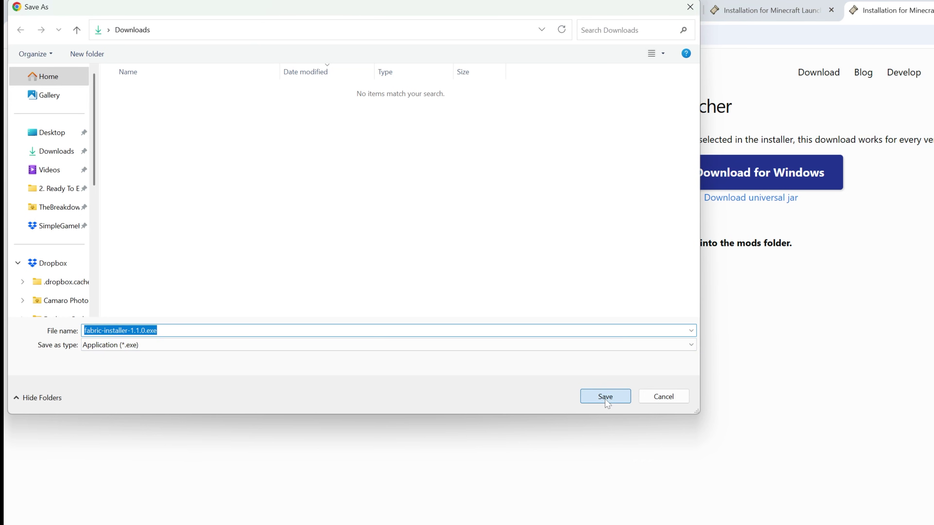
{"action": "left_click", "coordinate": [605, 398]}
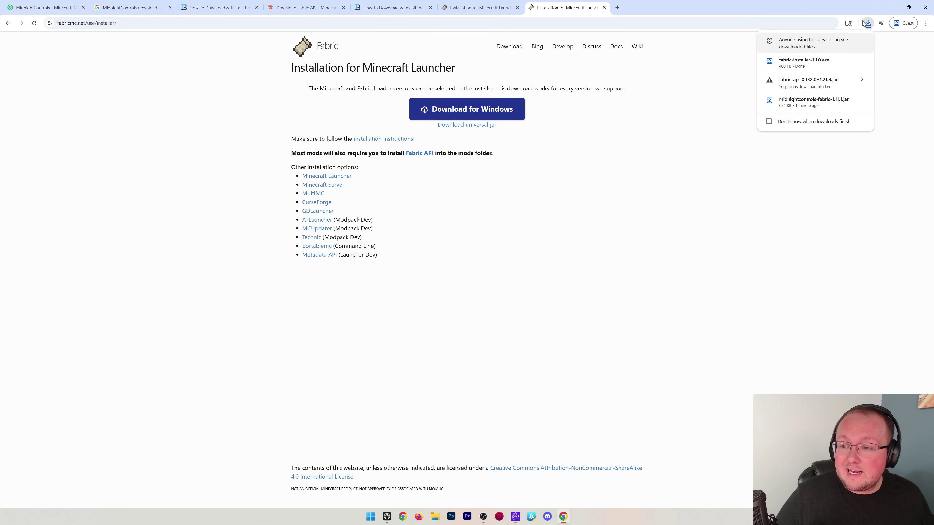
Minimize the browser and open the Downloads folder in File Explorer
{"action": "left_click", "coordinate": [888, 6]}
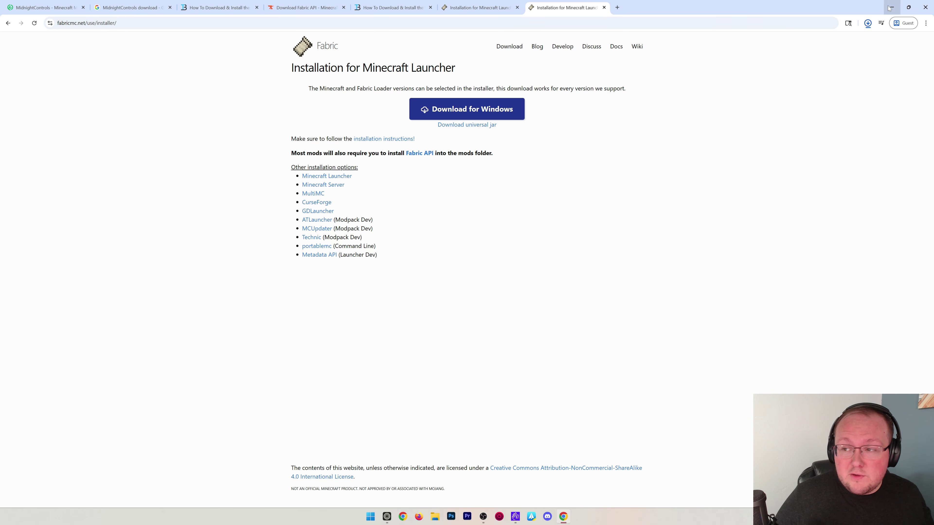
{"action": "left_click", "coordinate": [889, 7]}
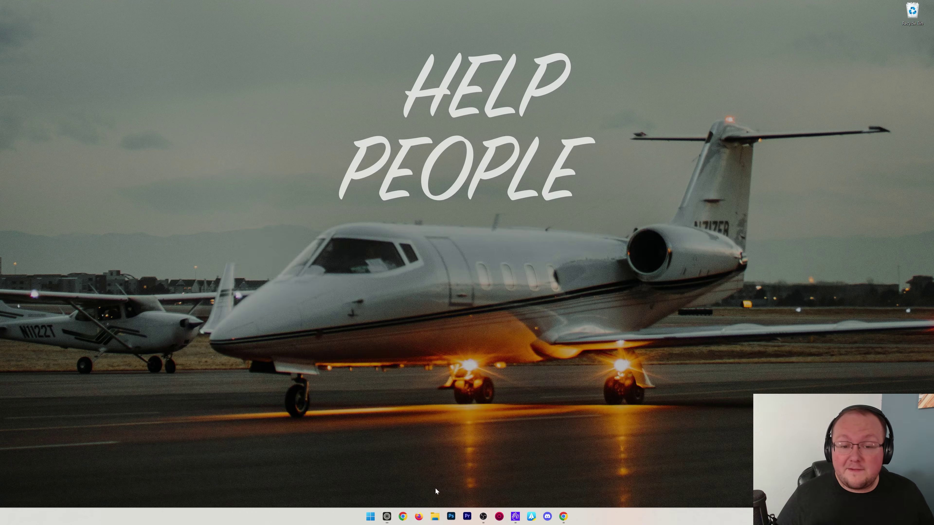
{"action": "left_click", "coordinate": [435, 517]}
{"action": "left_click", "coordinate": [289, 220]}
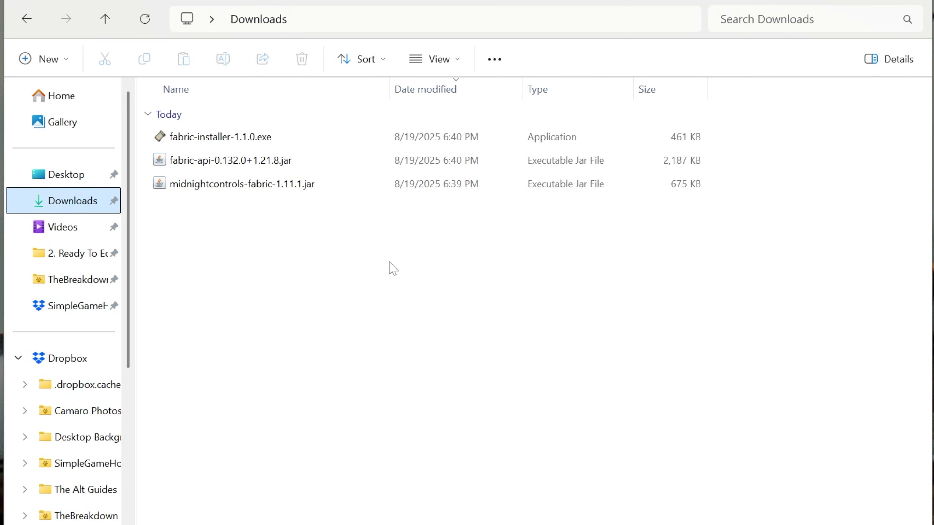
Run fabric-installer-1.1.0.exe, install the Fabric client for Minecraft 1.21.8 with loader 0.17.2 and a profile, and close the installer
{"action": "double_click", "coordinate": [222, 142]}
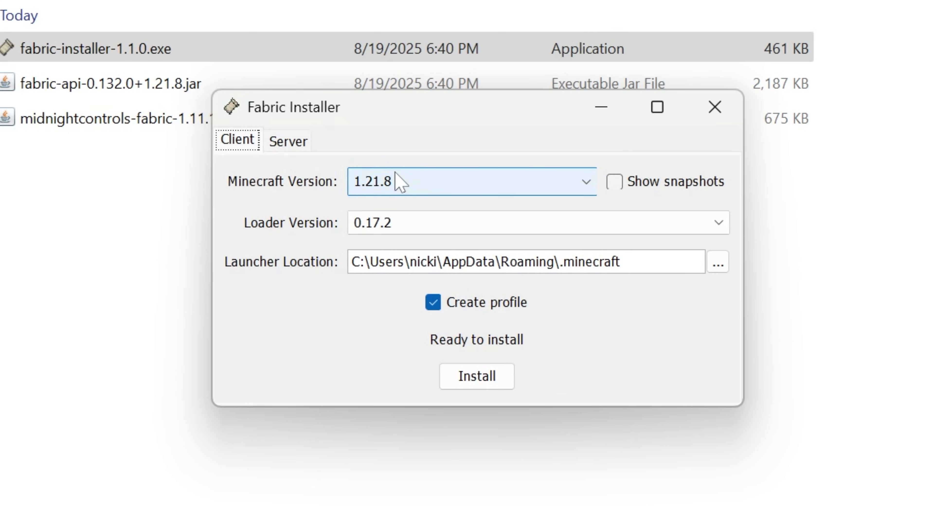
{"action": "left_click", "coordinate": [453, 382]}
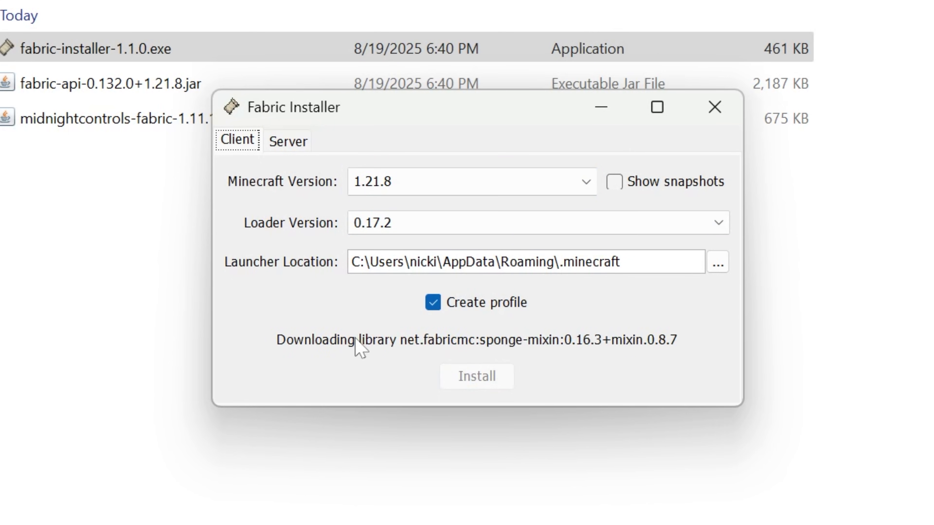
{"action": "left_click", "coordinate": [466, 317]}
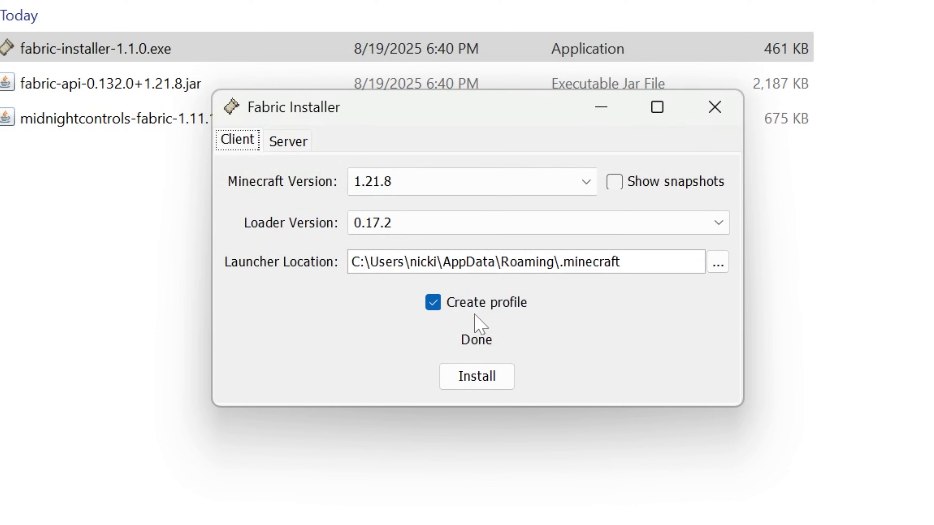
{"action": "left_click", "coordinate": [717, 117]}
Discard the Fabric installer file, move the Fabric API and MidnightControls jars from Downloads to the desktop, and close the folder
{"action": "left_click_drag", "start_coordinate": [213, 149], "coordinate": [933, 81]}
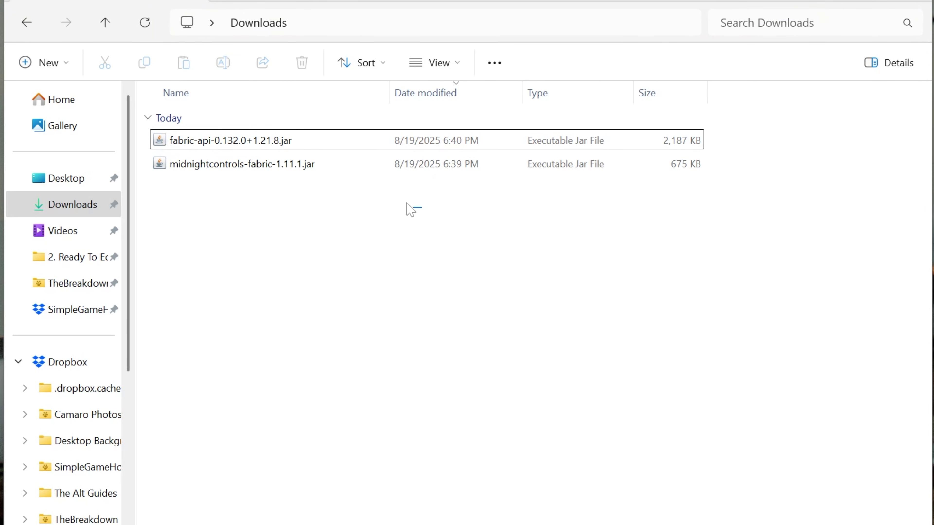
{"action": "left_click_drag", "start_coordinate": [410, 206], "coordinate": [305, 144]}
{"action": "left_click_drag", "start_coordinate": [316, 20], "coordinate": [234, 129]}
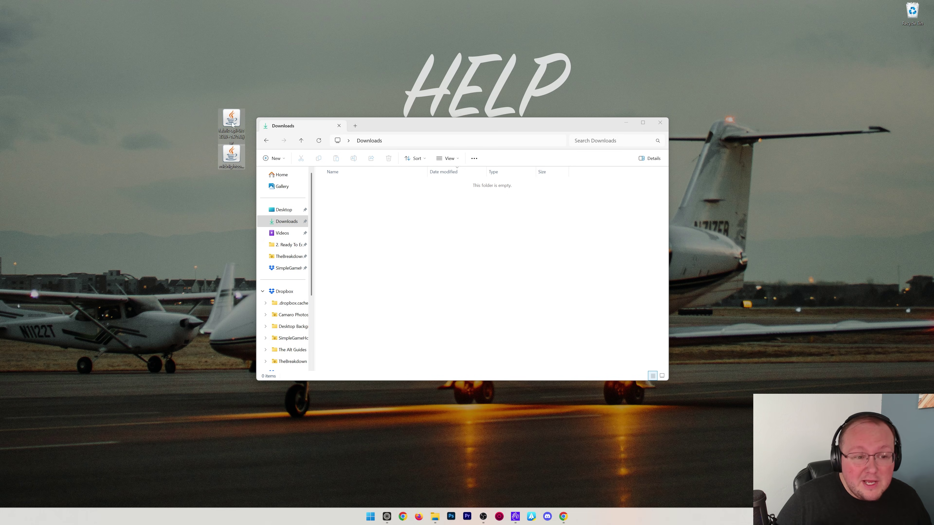
{"action": "left_click", "coordinate": [660, 122]}
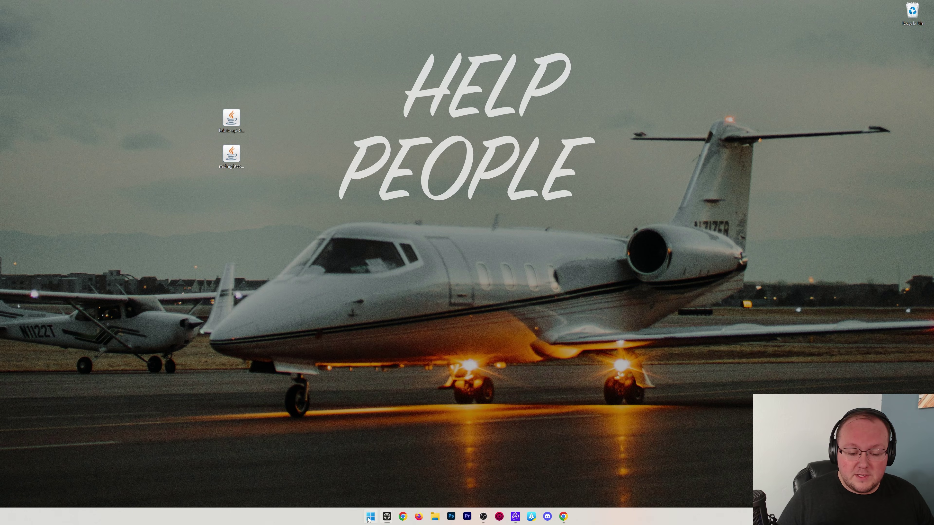
Switch to the Minecraft Launcher and open the game folder of the fabric-loader-1.21.8 installation
{"action": "left_click", "coordinate": [369, 517]}
{"action": "left_click", "coordinate": [484, 331]}
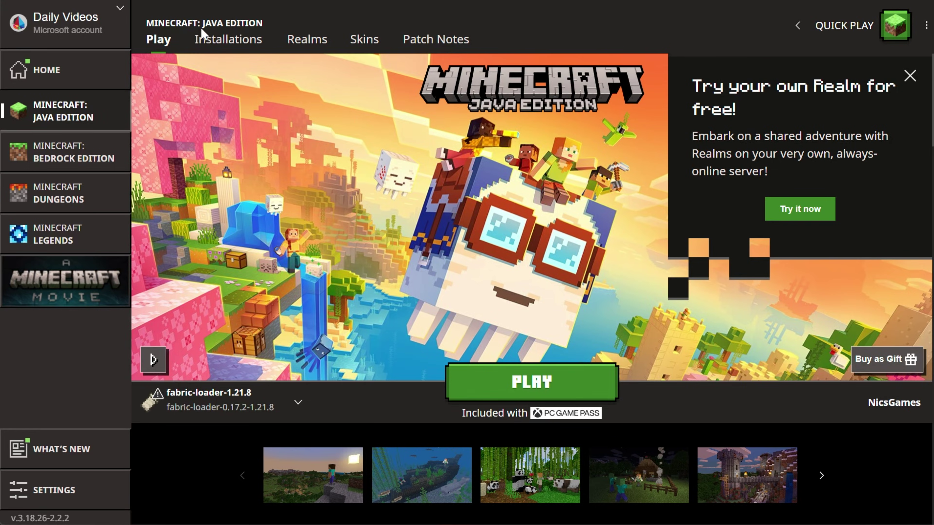
{"action": "left_click", "coordinate": [197, 45]}
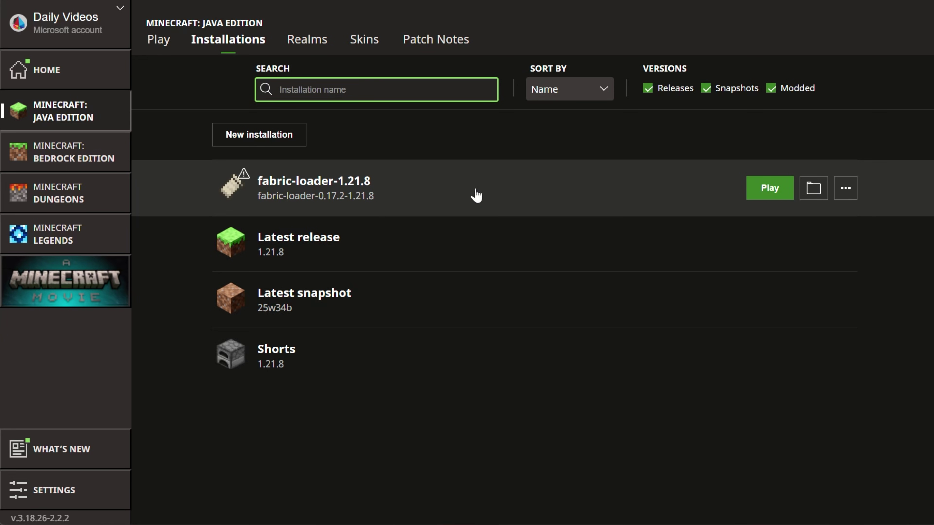
{"action": "left_click", "coordinate": [814, 189]}
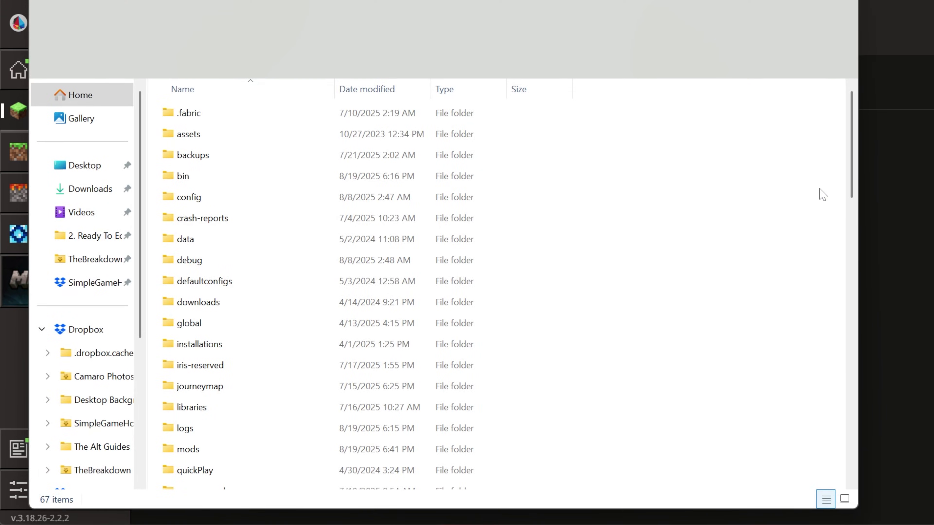
Delete the existing mods folder in .minecraft and create a new folder named mods there
{"action": "left_click", "coordinate": [212, 448]}
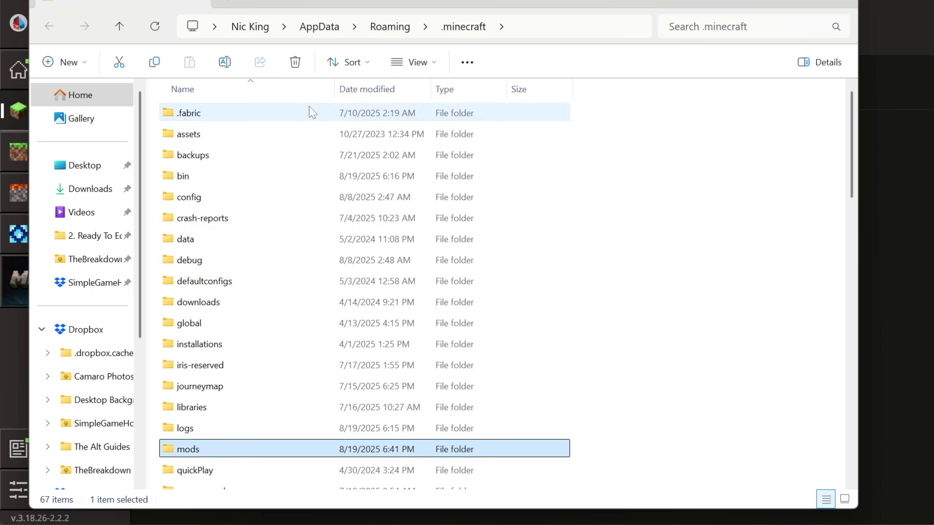
{"action": "left_click", "coordinate": [295, 62]}
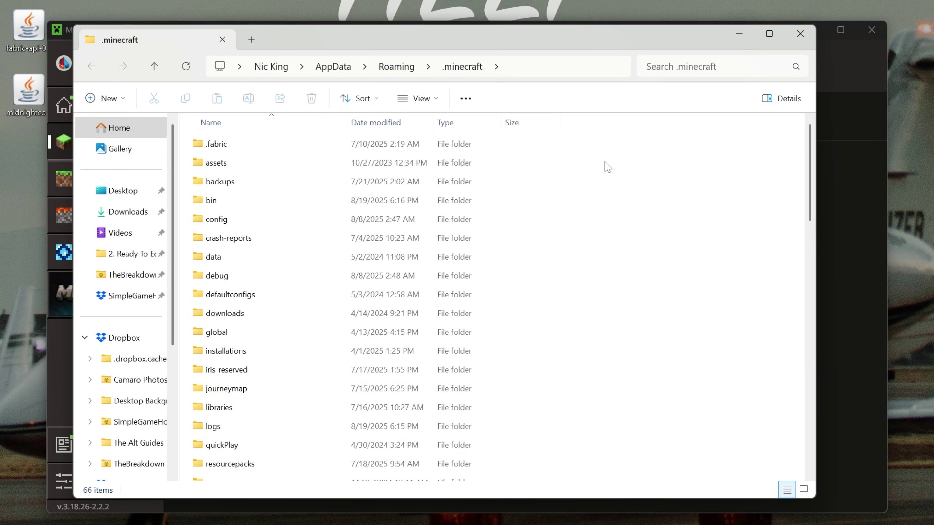
{"action": "right_click", "coordinate": [607, 167]}
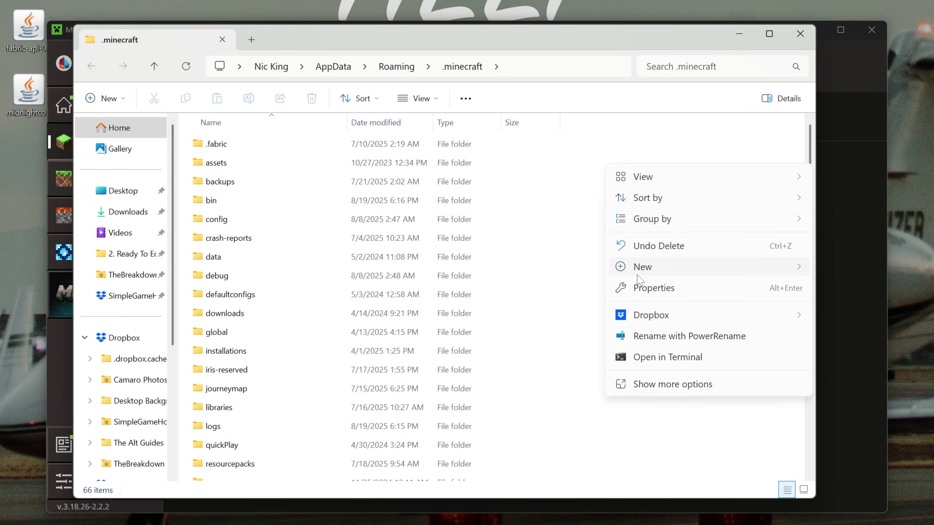
{"action": "mouse_move", "coordinate": [638, 272]}
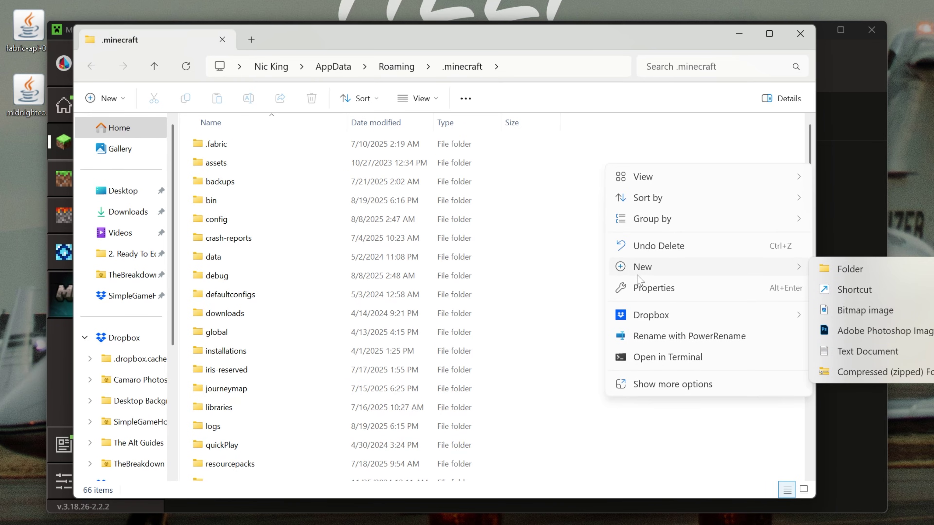
{"action": "left_click", "coordinate": [885, 277]}
{"action": "type", "text": "mo"}
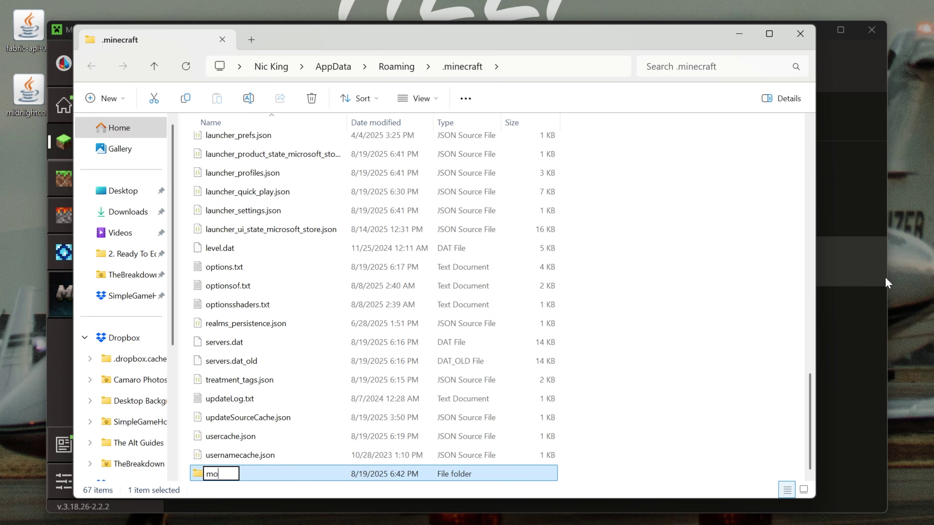
{"action": "type", "text": "ds"}
{"action": "key", "text": "Return"}
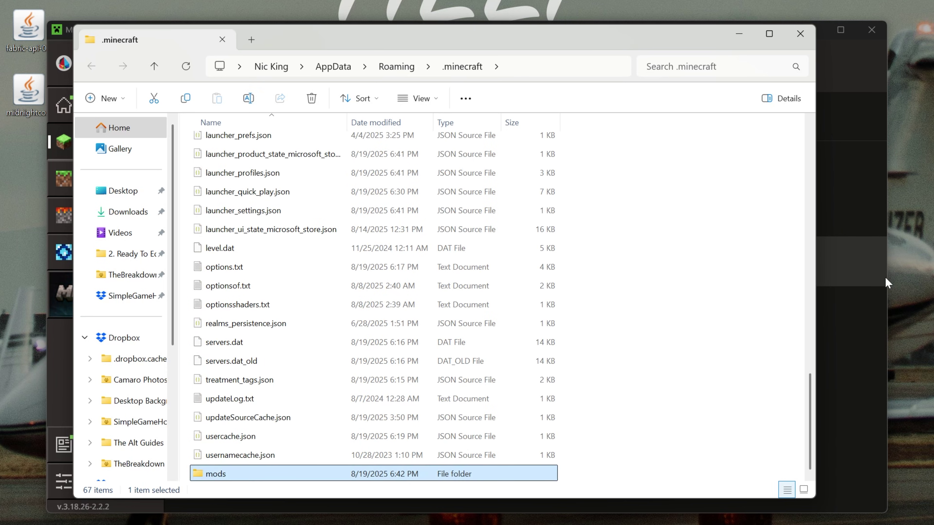
Move the Fabric API and MidnightControls jars from the desktop into the new mods folder and close its window
{"action": "double_click", "coordinate": [297, 477]}
{"action": "left_click_drag", "start_coordinate": [15, 184], "coordinate": [390, 343]}
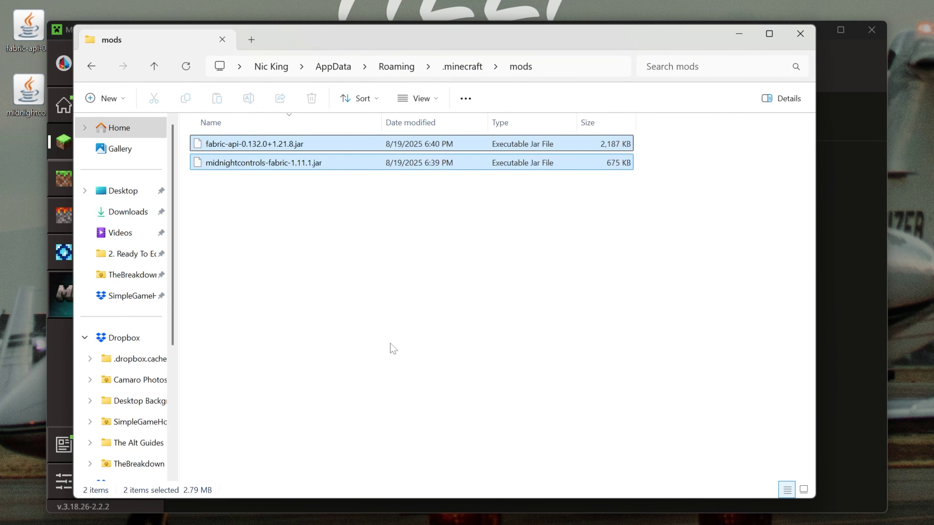
{"action": "left_click", "coordinate": [800, 33]}
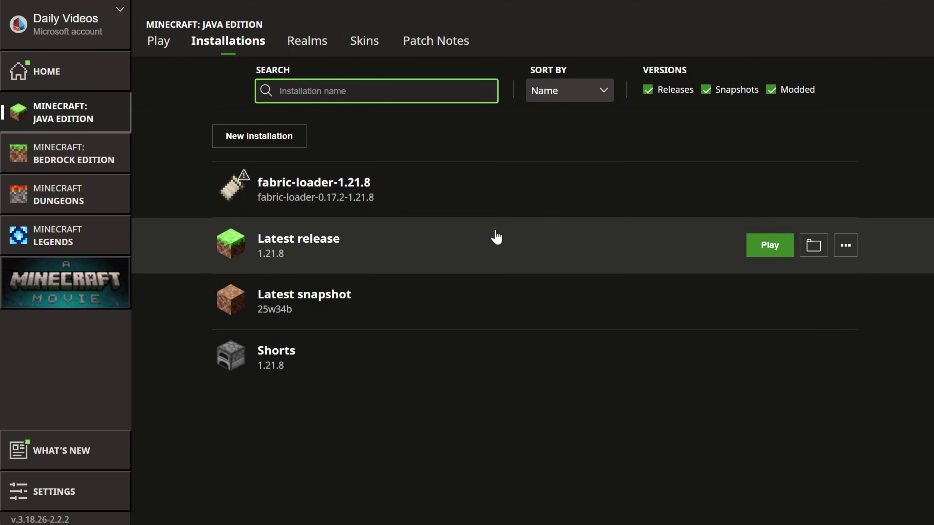
Launch the fabric-loader-1.21.8 installation and accept playing the modified version
{"action": "left_click", "coordinate": [750, 202]}
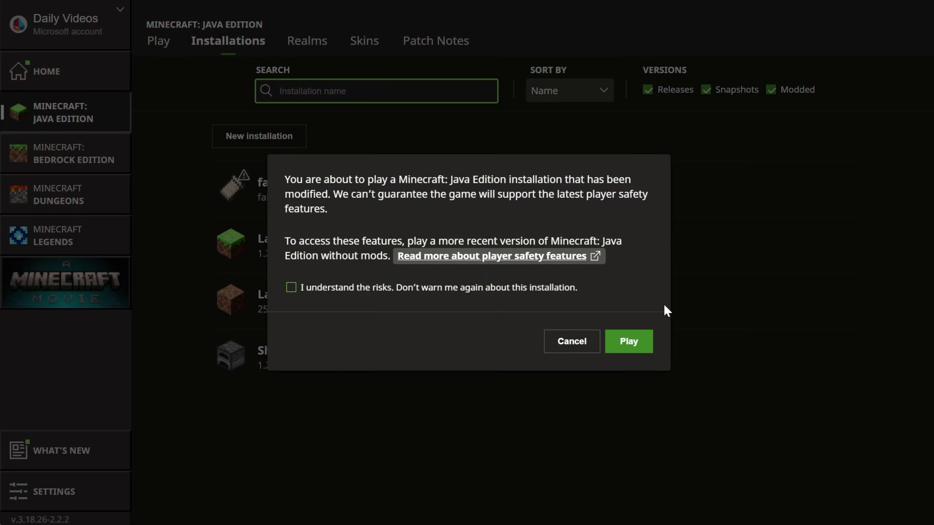
{"action": "left_click", "coordinate": [628, 340]}
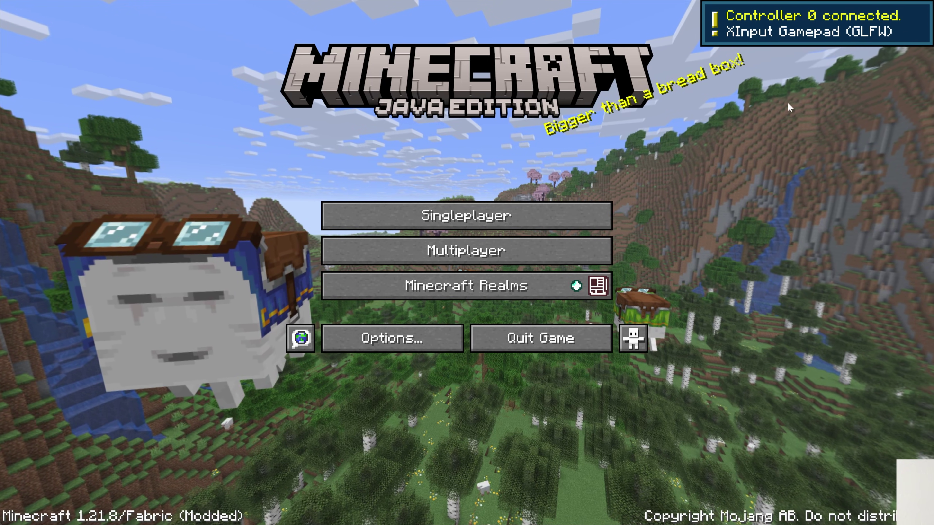
Open the MidnightControls settings from the Controls section of the game options
{"action": "key", "text": "Tab"}
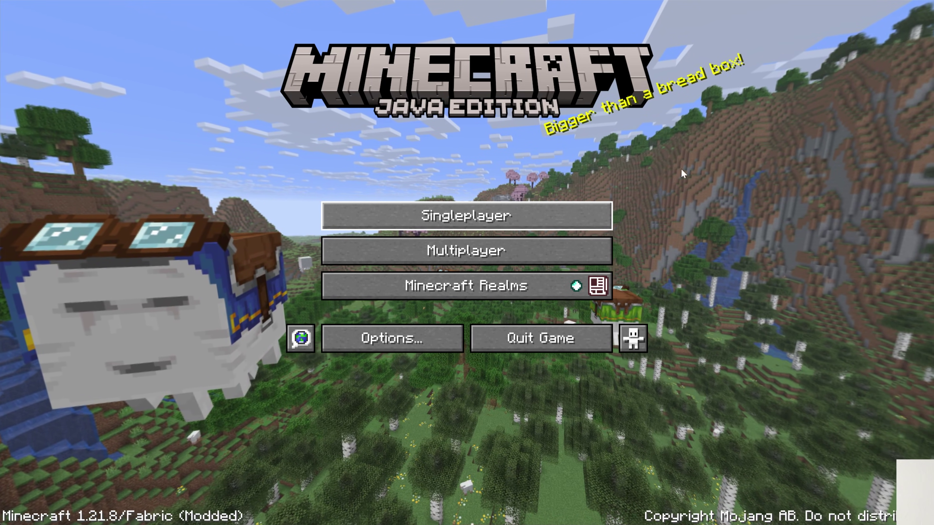
{"action": "key", "text": "Down"}
{"action": "key", "text": "Down"}
{"action": "key", "text": "Down"}
{"action": "key", "text": "Up"}
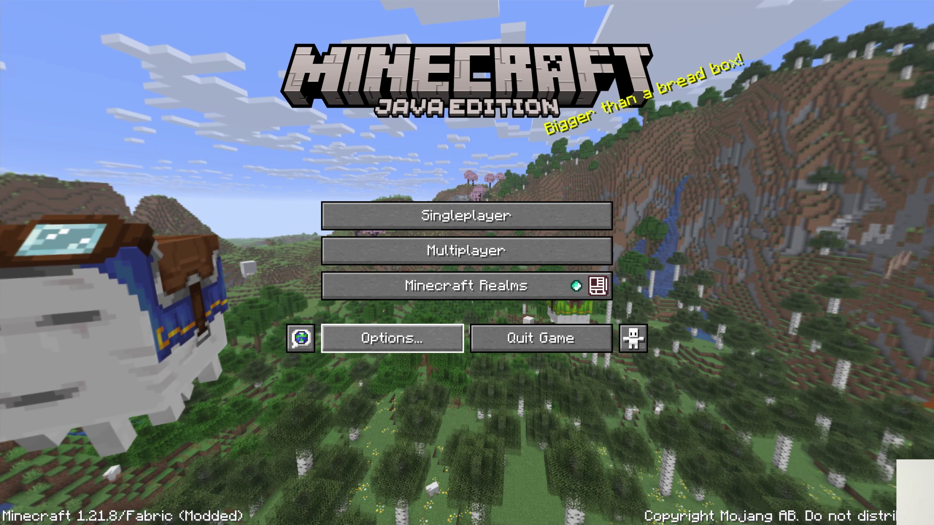
{"action": "key", "text": "Return"}
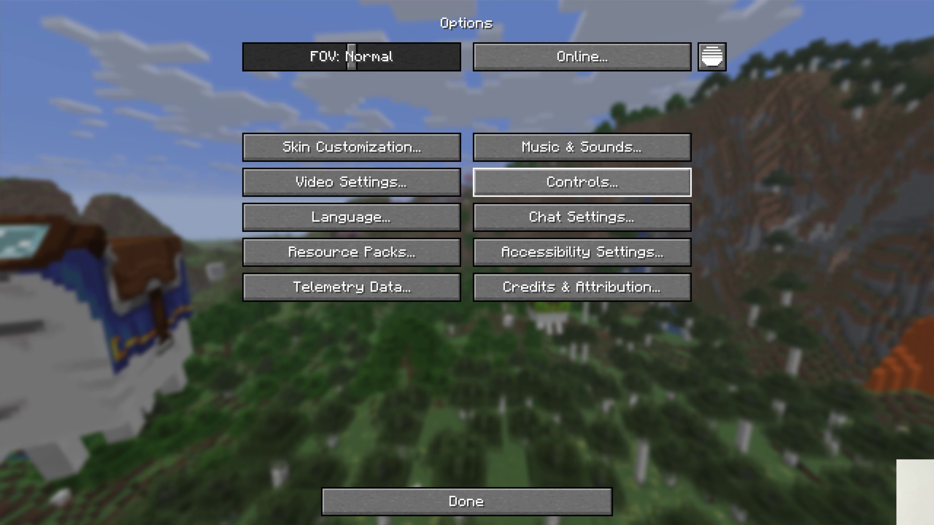
{"action": "key", "text": "Return"}
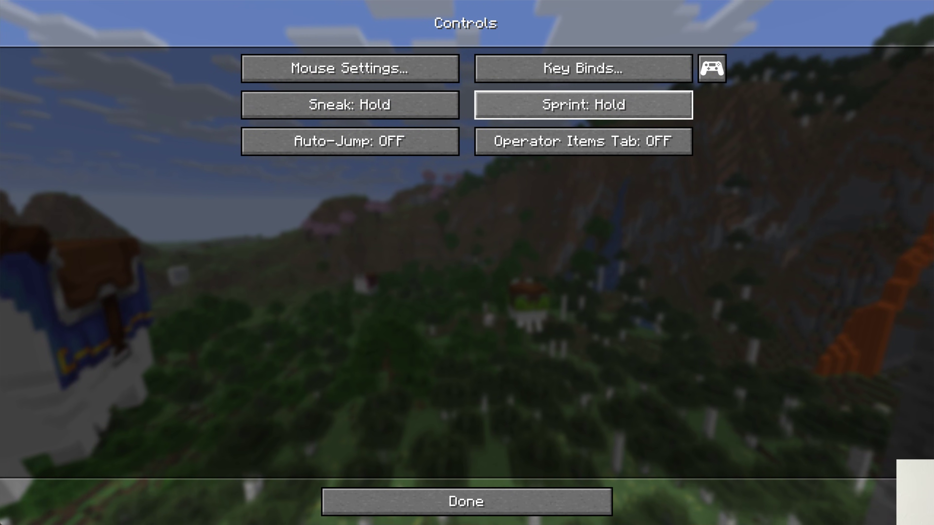
{"action": "key", "text": "Return"}
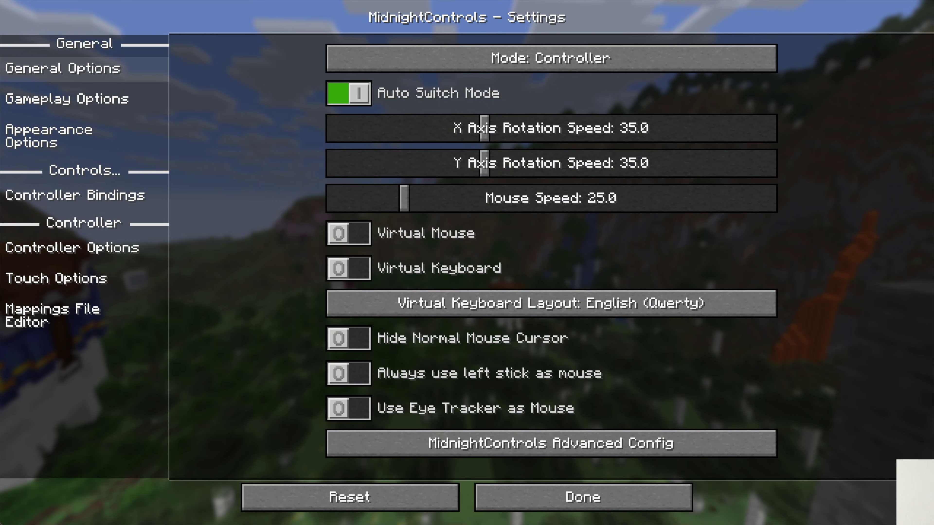
Examine the Controller Bindings in the MidnightControls settings and return to the title screen
{"action": "key", "text": "Left"}
{"action": "key", "text": "Down"}
{"action": "key", "text": "Down"}
{"action": "key", "text": "Down"}
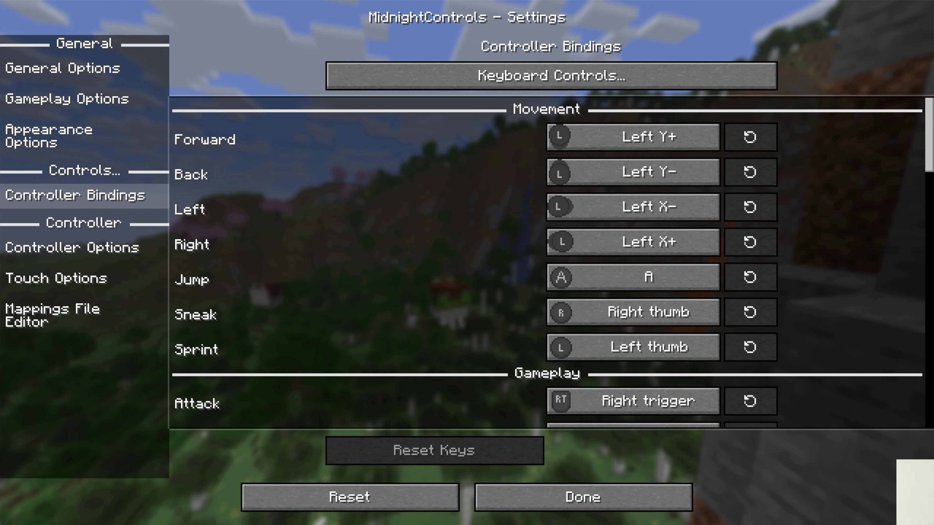
{"action": "key", "text": "Escape"}
{"action": "key", "text": "Escape"}
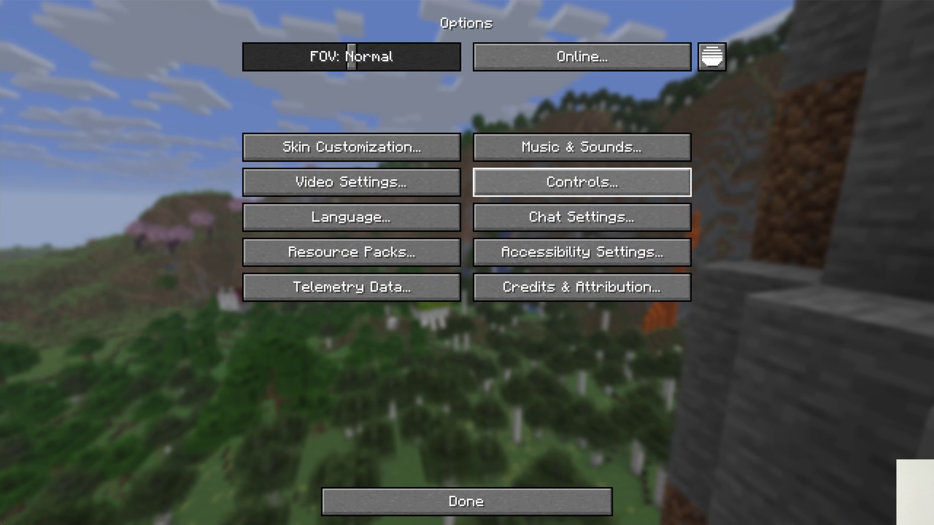
{"action": "key", "text": "Down"}
{"action": "key", "text": "Down"}
{"action": "key", "text": "Down"}
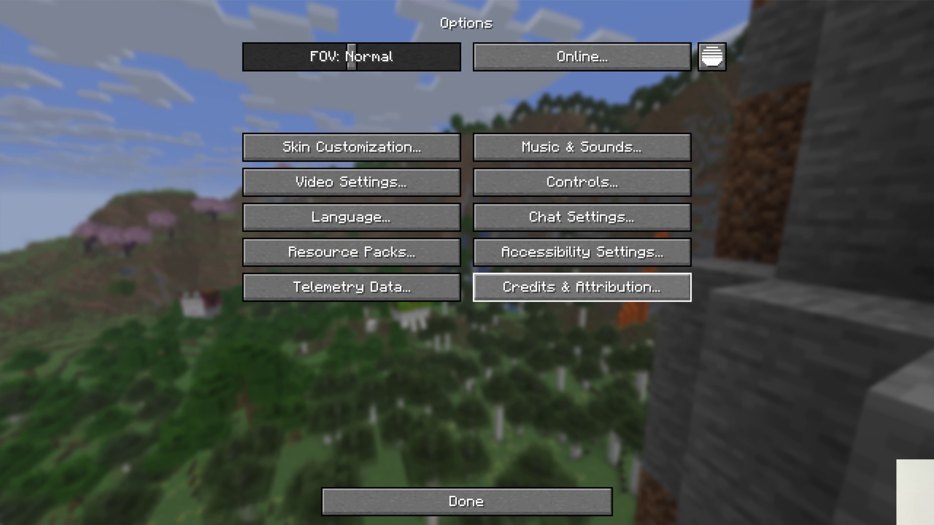
{"action": "key", "text": "Return"}
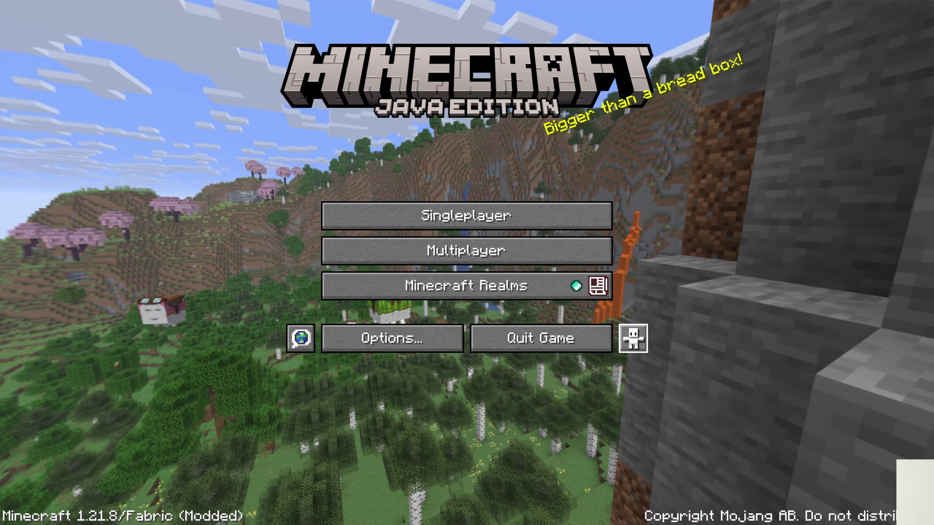
Enter Multiplayer, proceed past the third-party online play caution, and join a server world
{"action": "key", "text": "Return"}
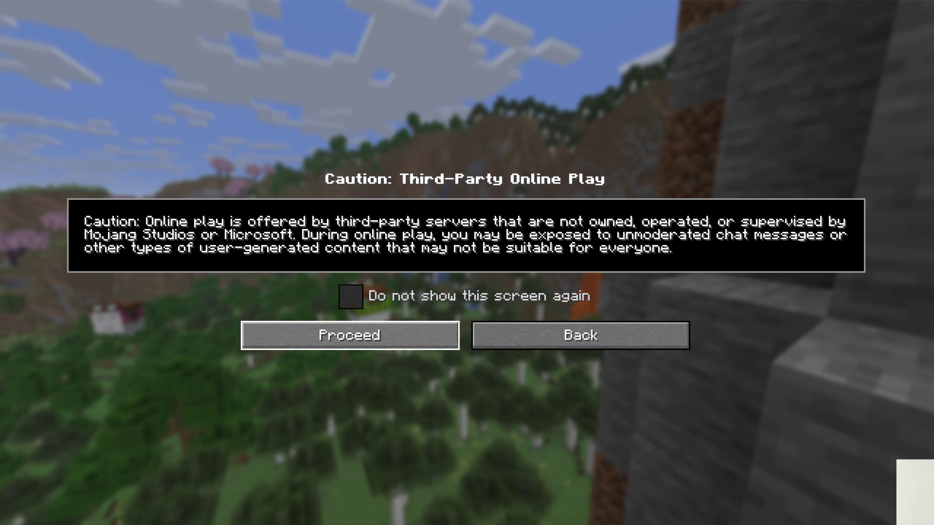
{"action": "key", "text": "Return"}
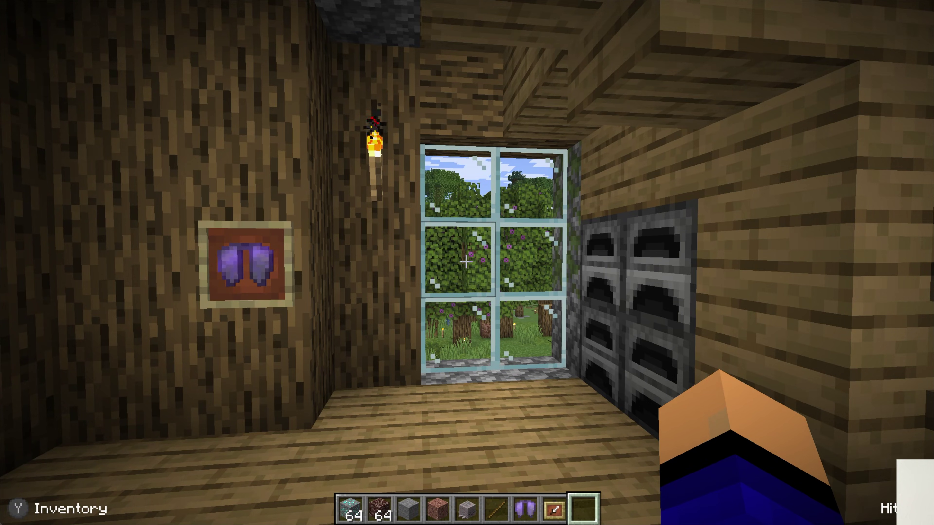
Walk through the house, open the wooden double doors, and go outside to the fenced crop field
{"action": "key", "text": "w"}
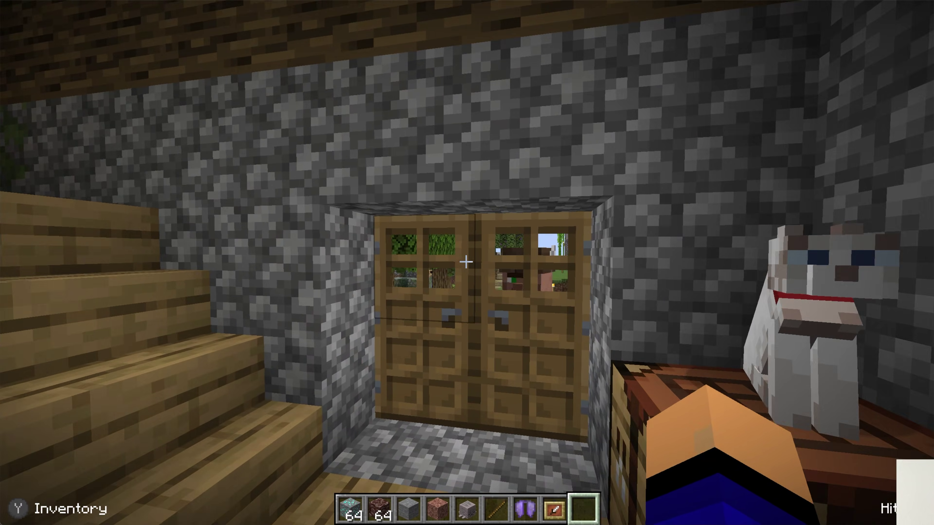
{"action": "key", "text": "w"}
{"action": "right_click", "coordinate": [466, 262]}
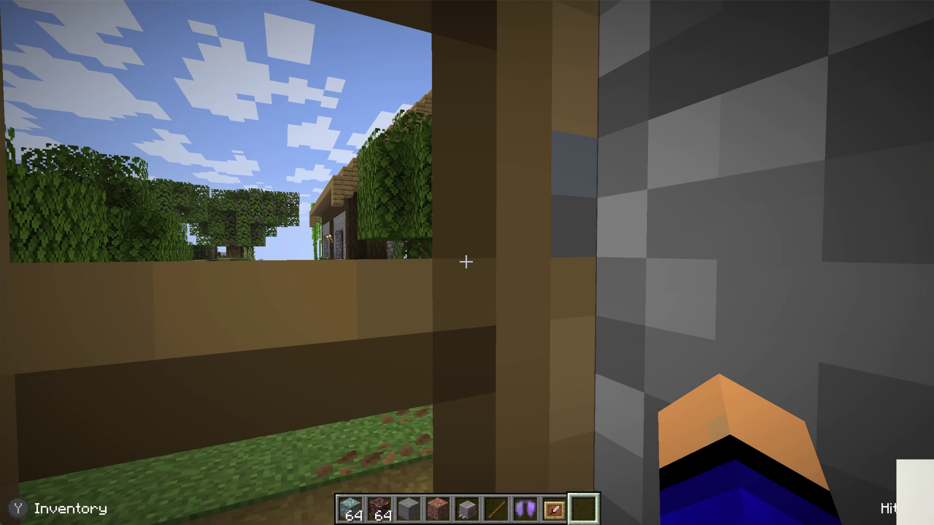
{"action": "key", "text": "w"}
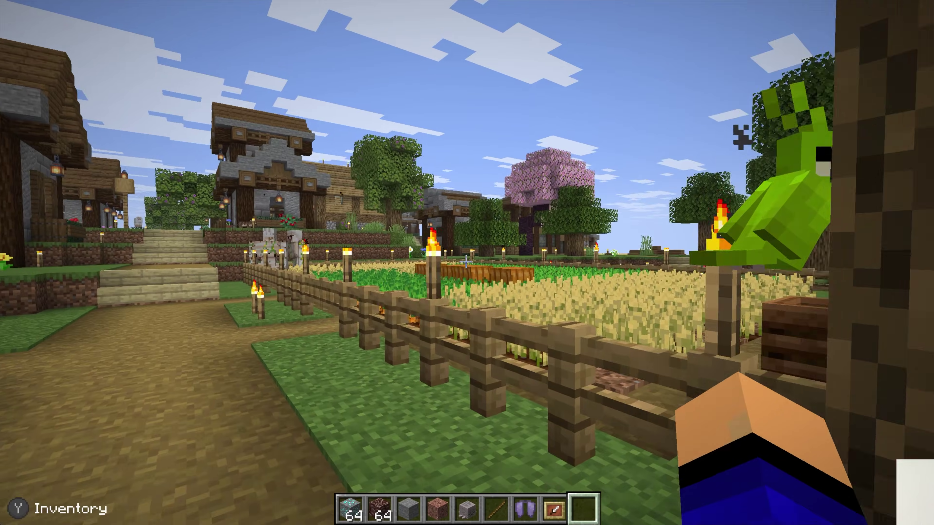
Break the torch-bearing grass block beside the fence, collect the dropped torch, and step back from the hole
{"action": "mouse_move", "coordinate": [466, 262]}
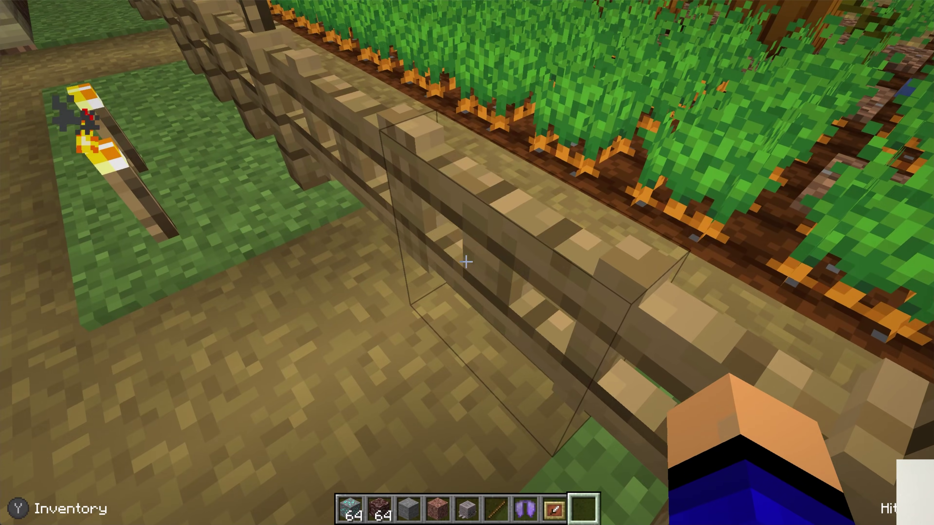
{"action": "left_click", "coordinate": [466, 262]}
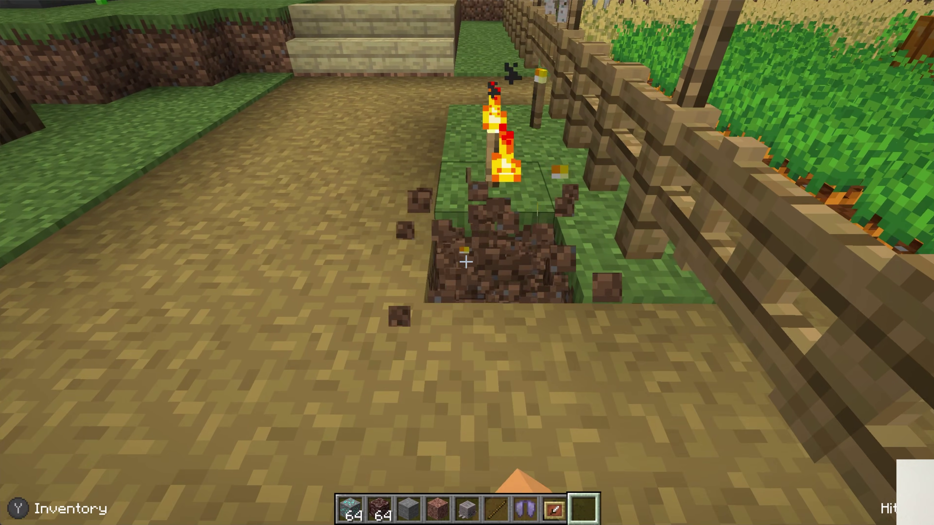
{"action": "key", "text": "w"}
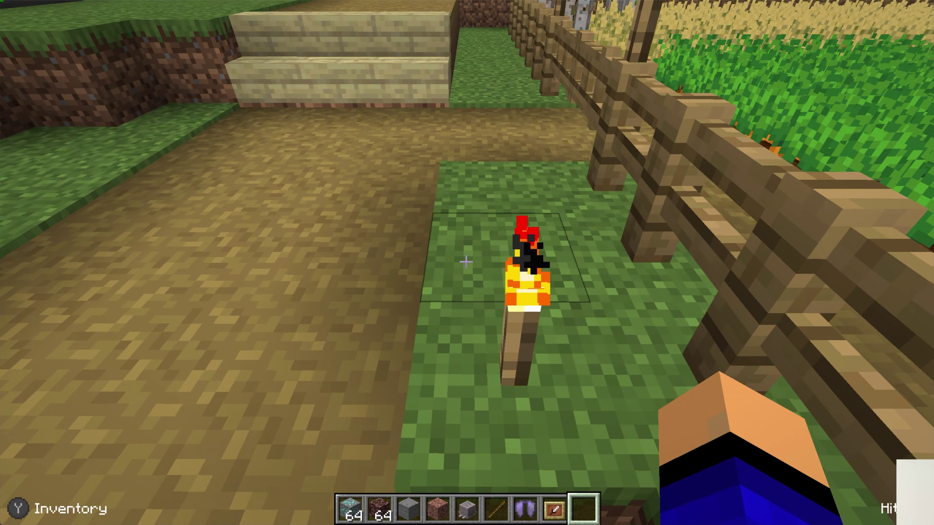
{"action": "mouse_move", "coordinate": [466, 262]}
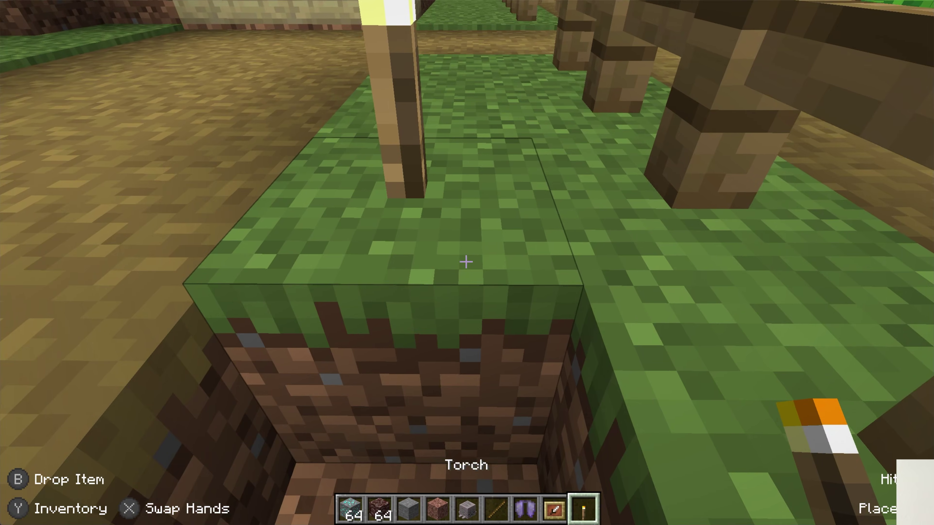
{"action": "key", "text": "s"}
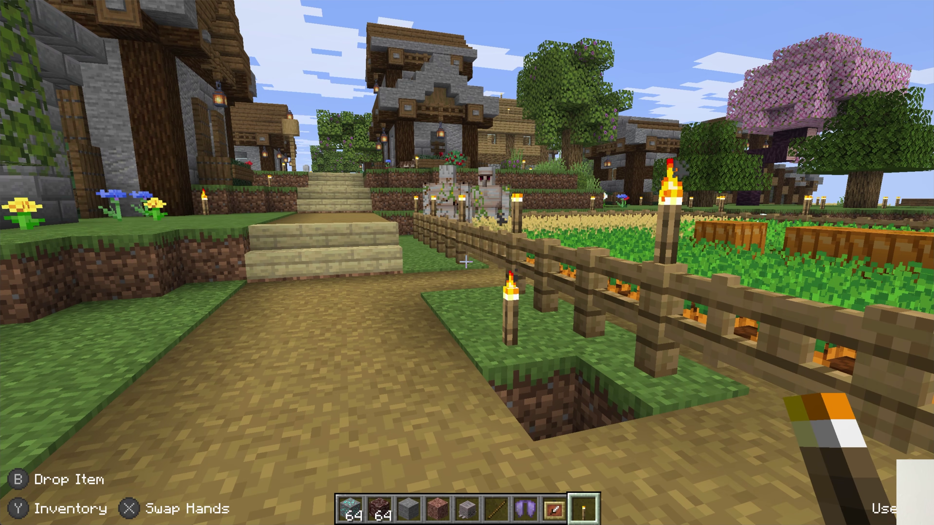
Move and jump along the fenced field toward the iron golems, ending on the wooden stairs of the path
{"action": "key", "text": "w"}
{"action": "key", "text": "space"}
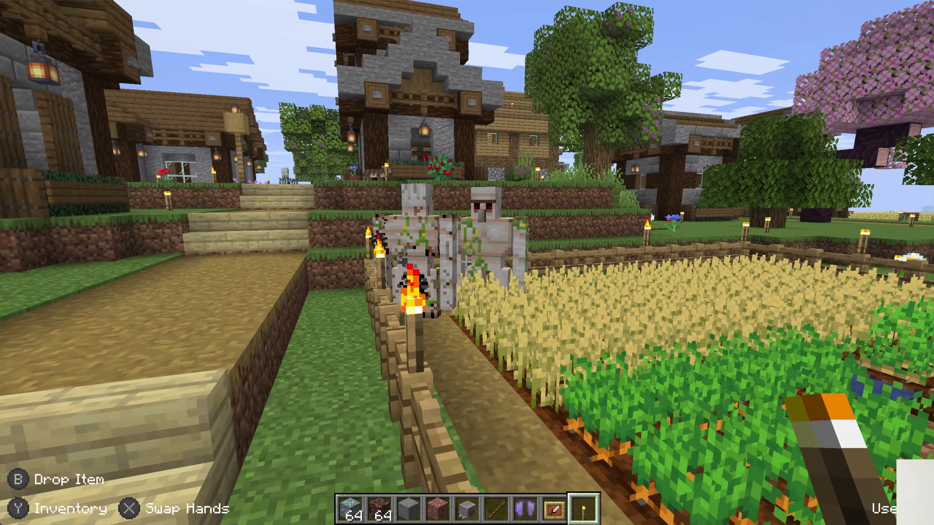
{"action": "key", "text": "a"}
{"action": "key", "text": "s"}
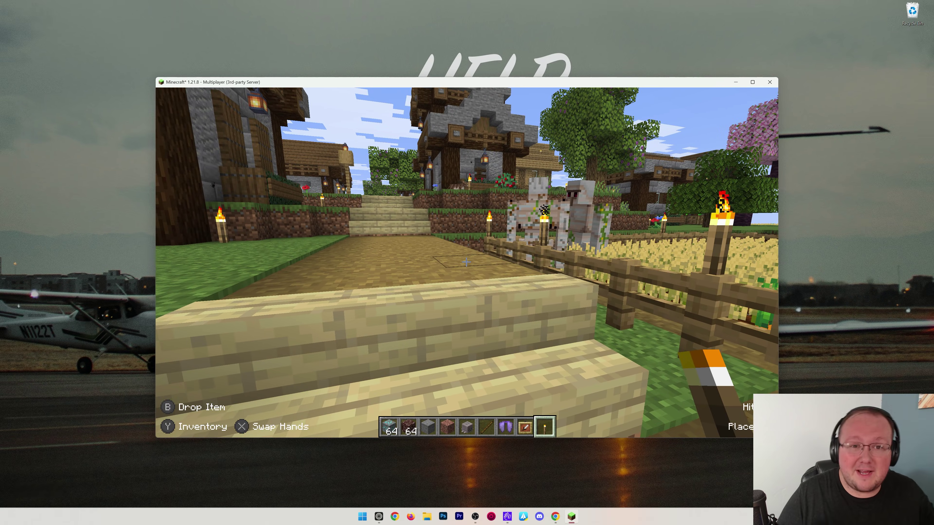